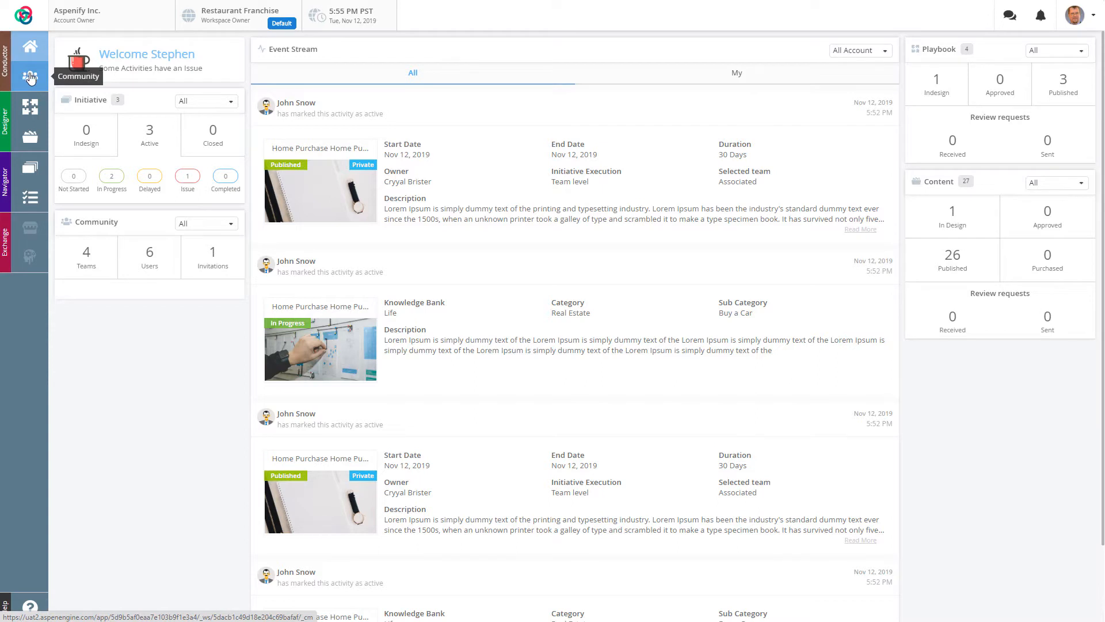
Step: Open the Community Teams page listing the four Restaurant Franchise teams with their users
click(31, 80)
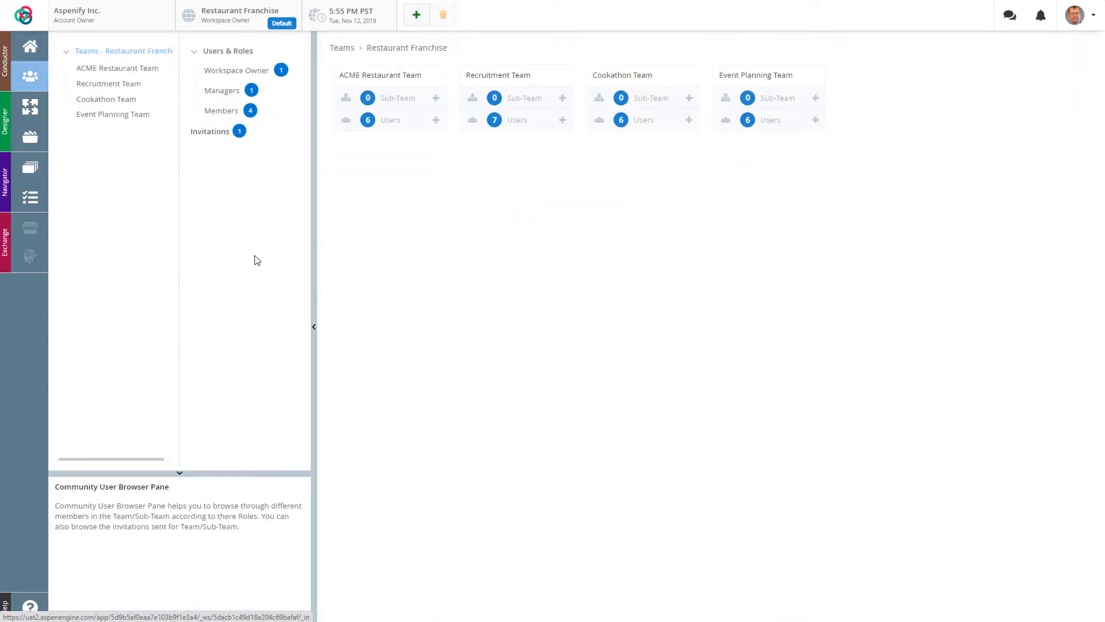
mouse_move(219, 61)
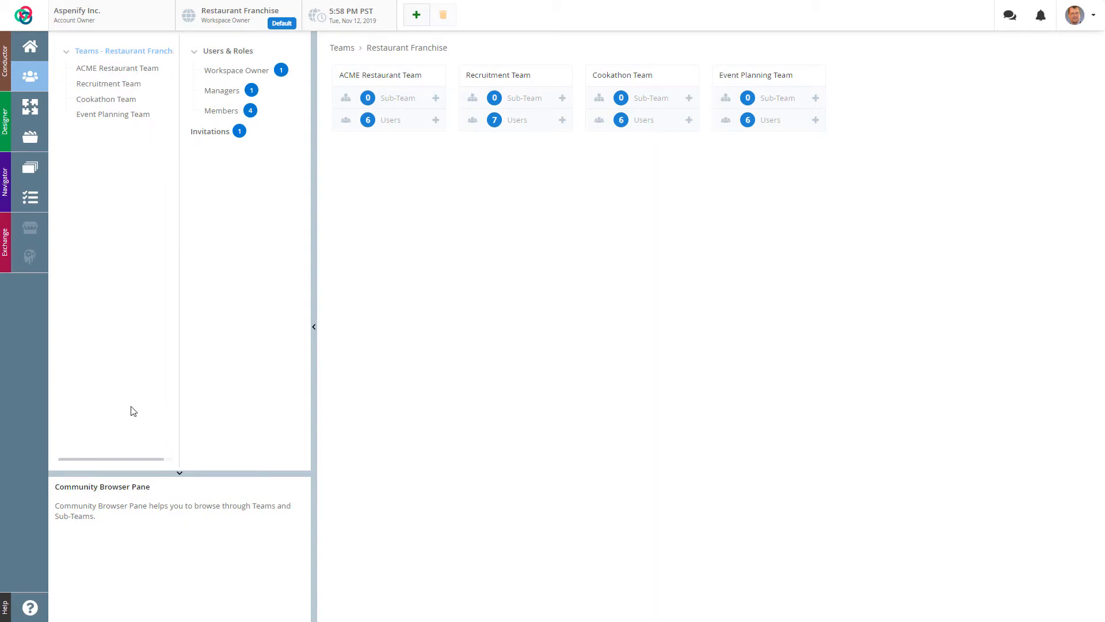
Step: Create a sub-team titled 'Sub-team' under ACME Restaurant Team and expand it in the tree
click(112, 74)
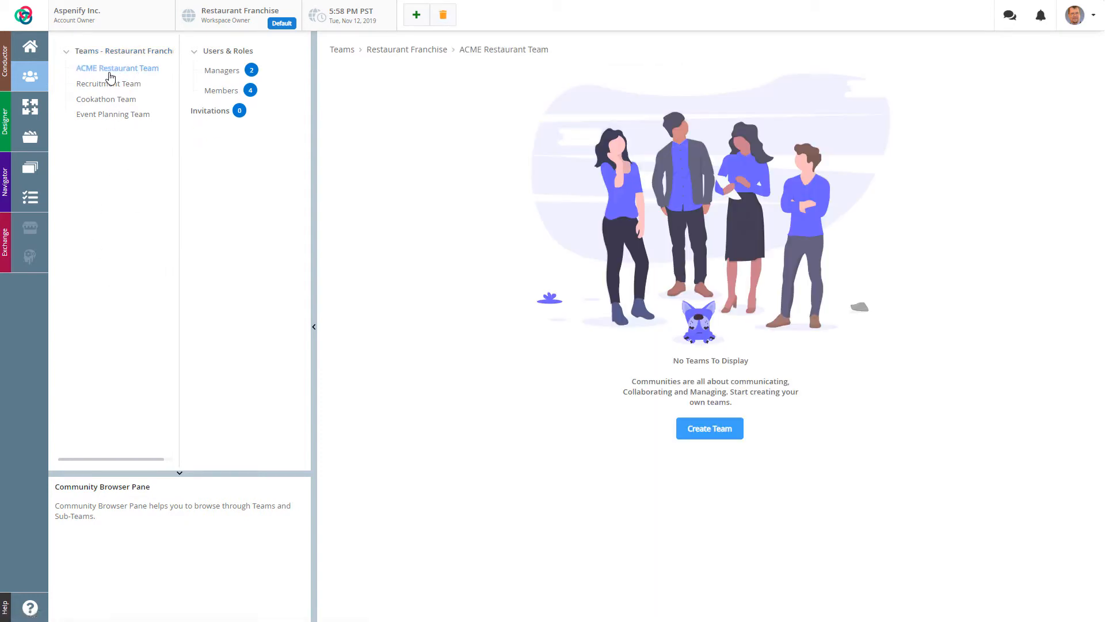
click(103, 51)
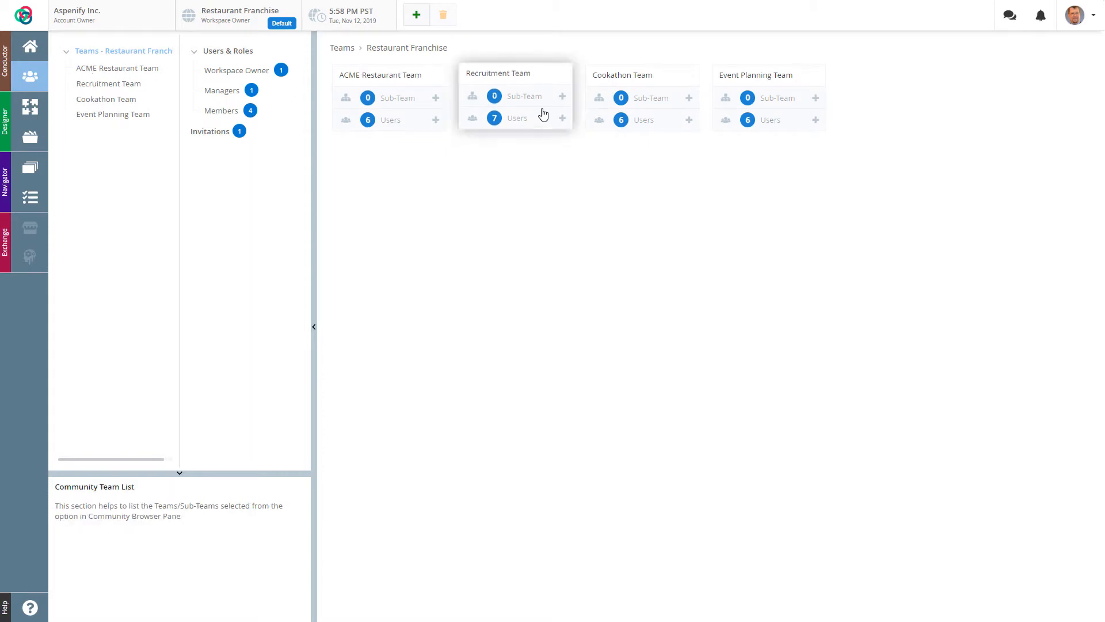
click(436, 97)
click(413, 92)
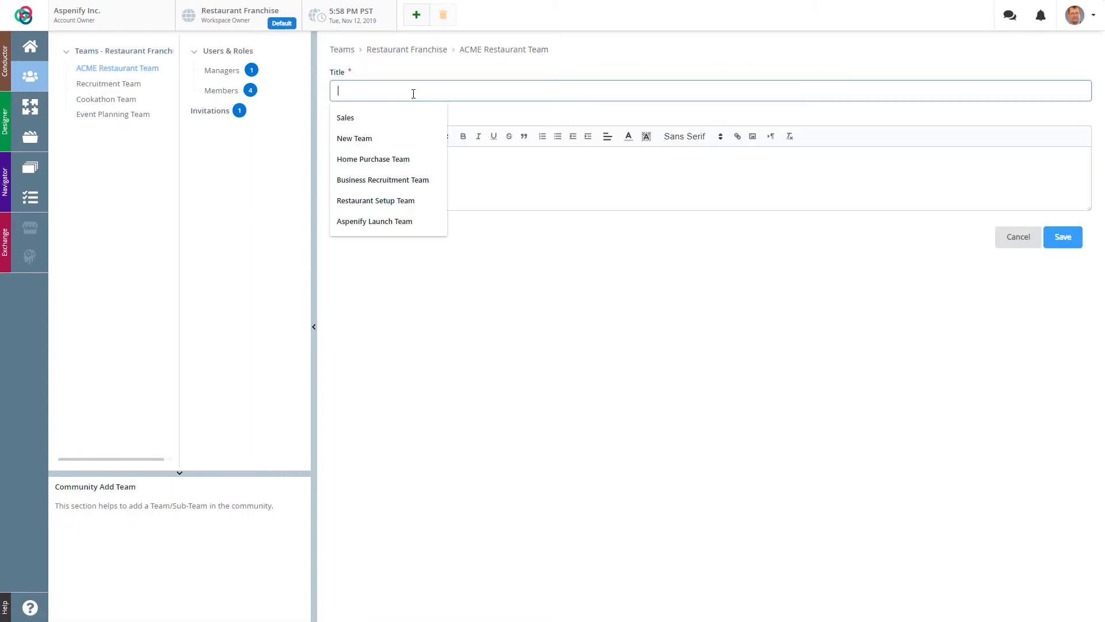
text(Sub-t)
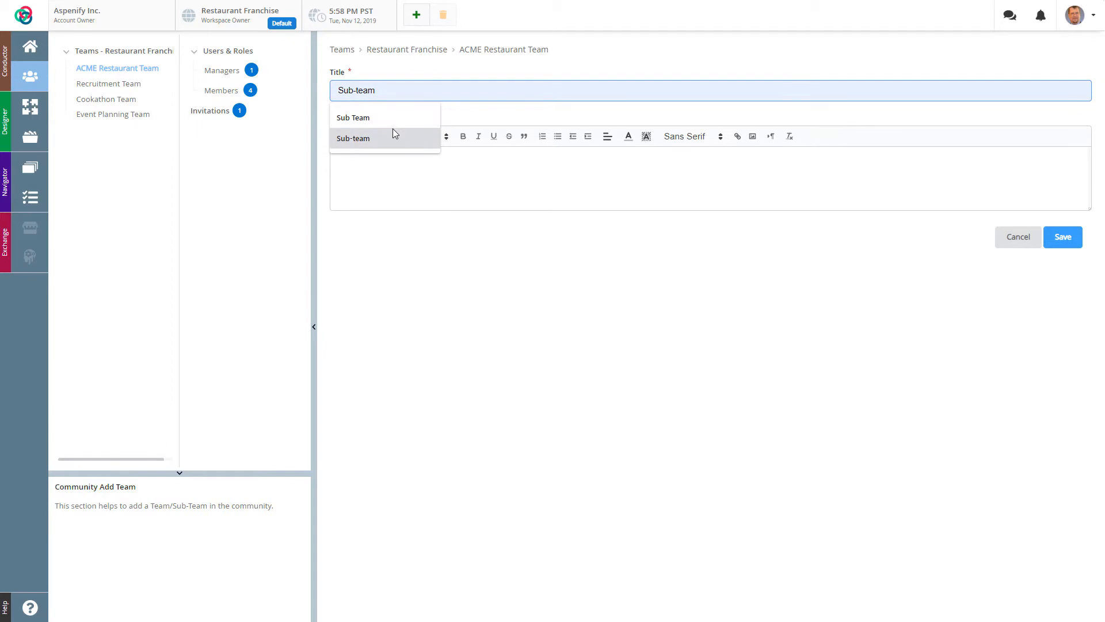
text(eam)
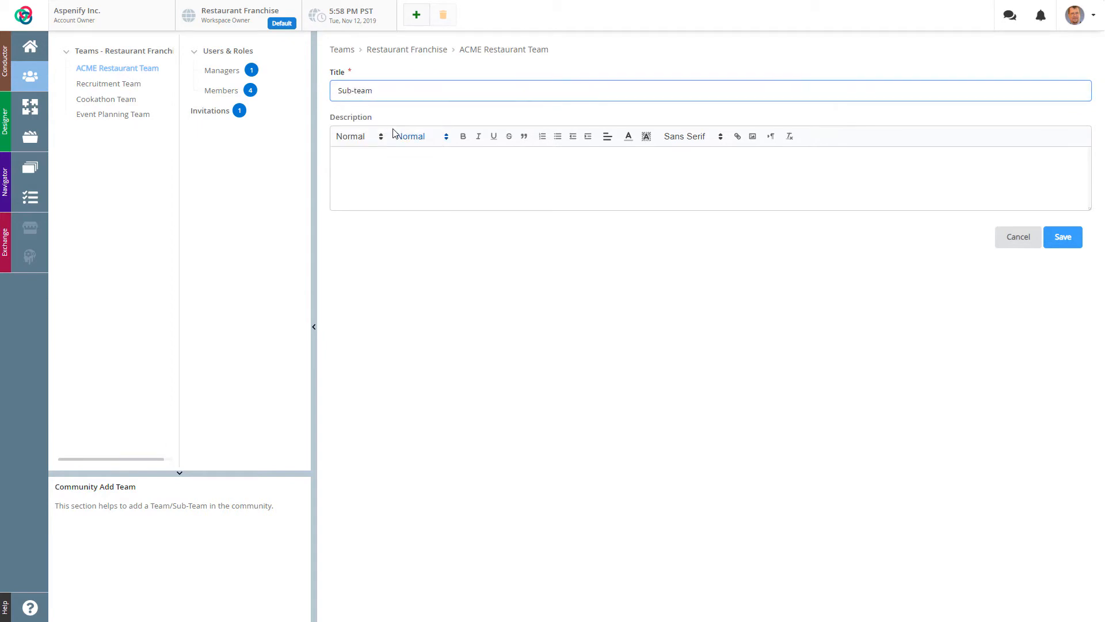
click(1074, 238)
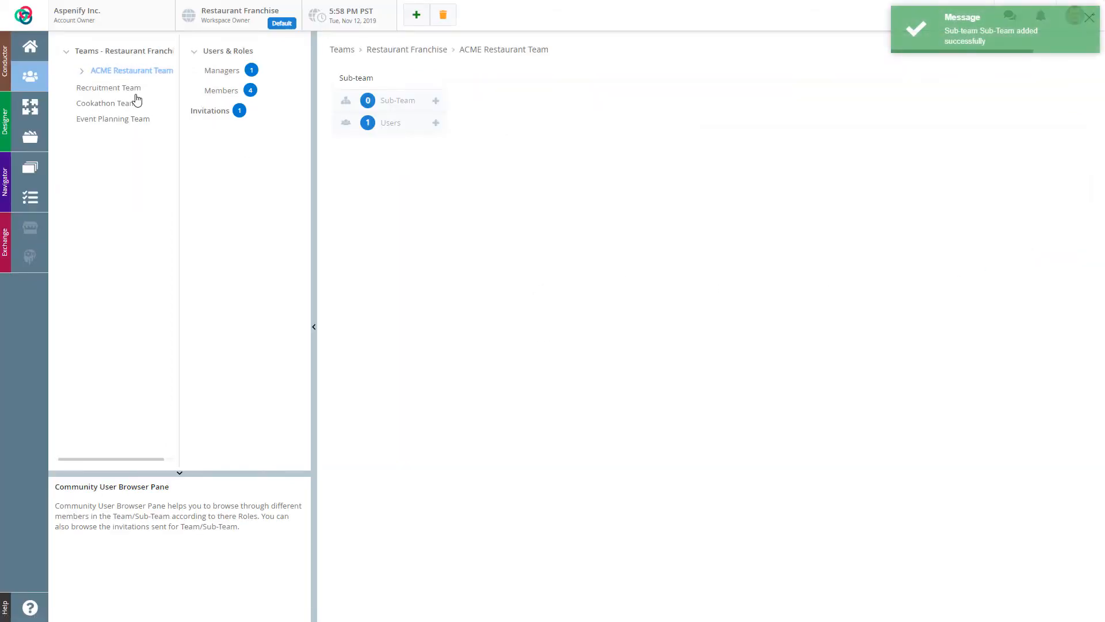
click(83, 72)
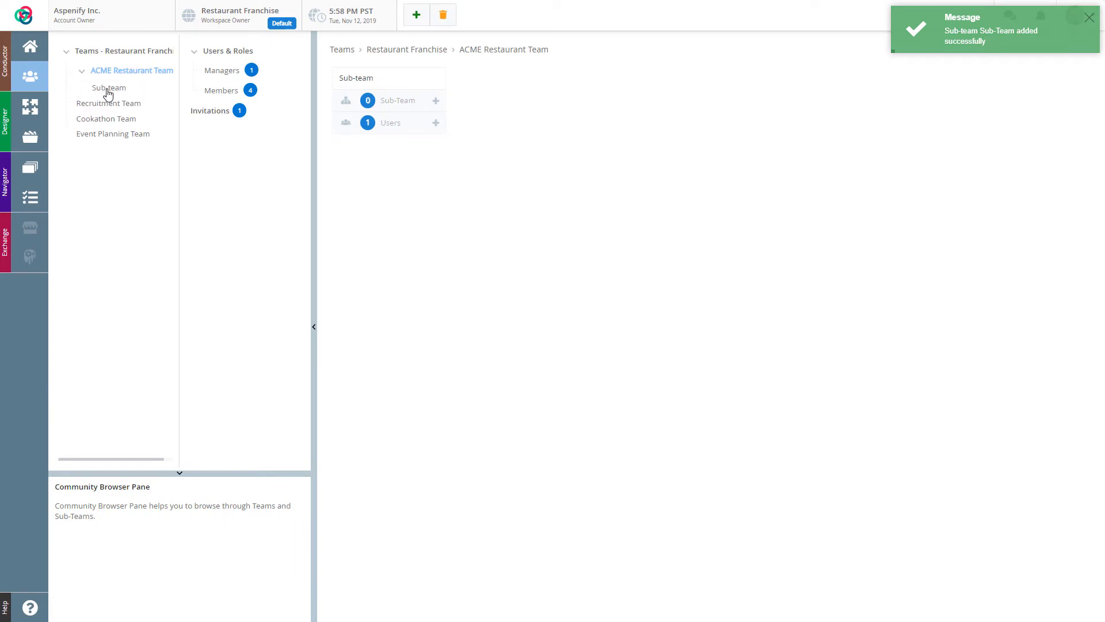
click(136, 53)
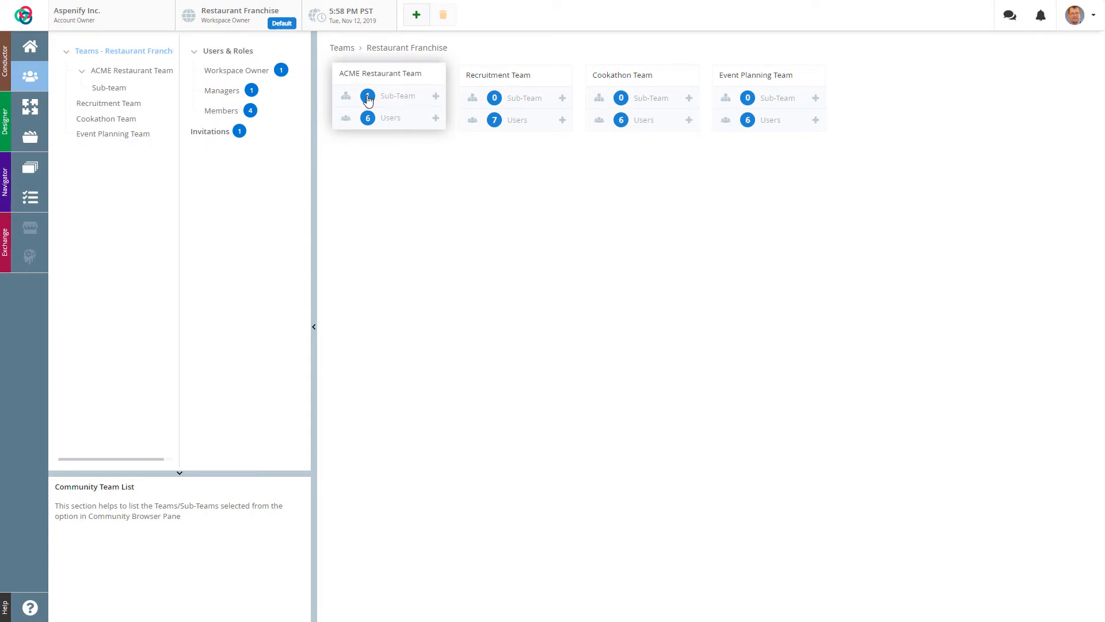
Step: View ACME Restaurant Team's sub-teams, then its Users & Roles list of managers and members
click(393, 83)
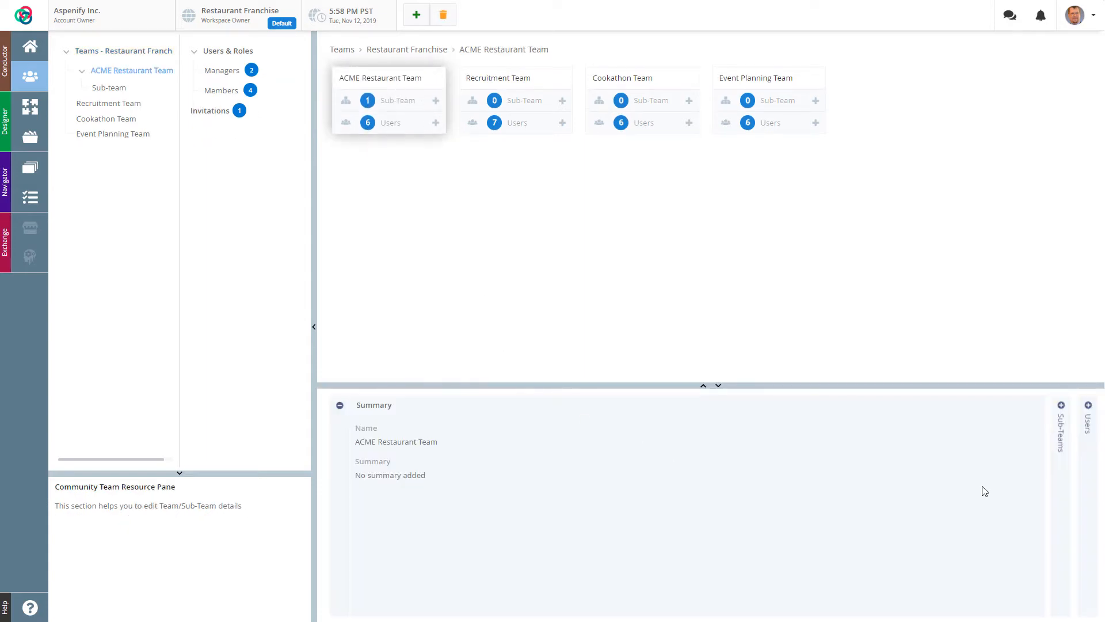
click(1060, 427)
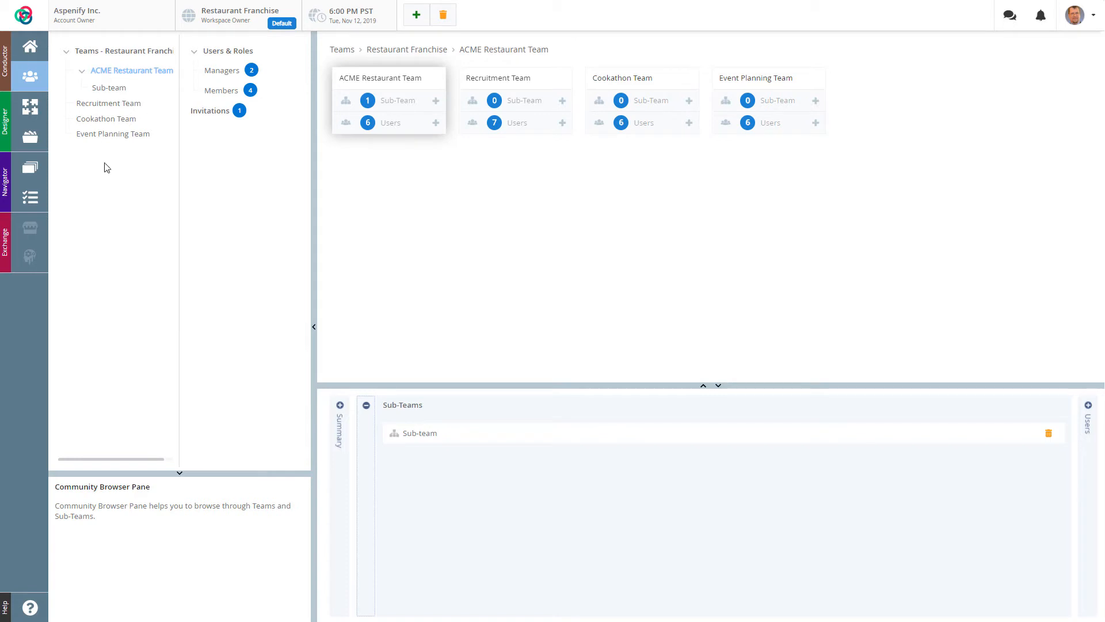
click(222, 52)
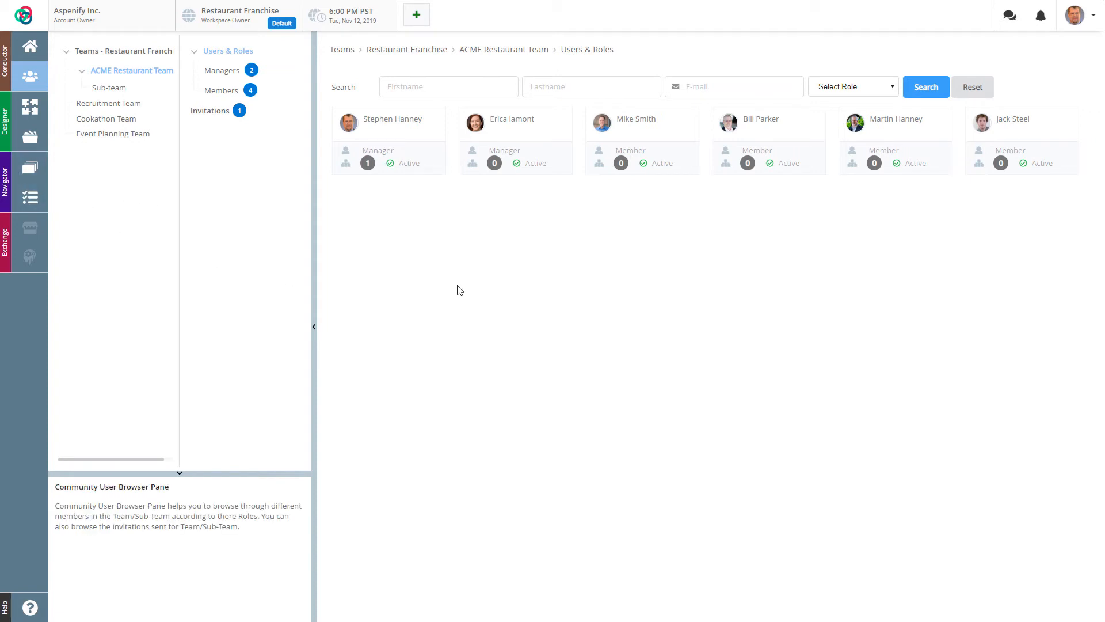
Step: Check the team memberships of both ACME managers, then return to the Restaurant Franchise overview
click(385, 131)
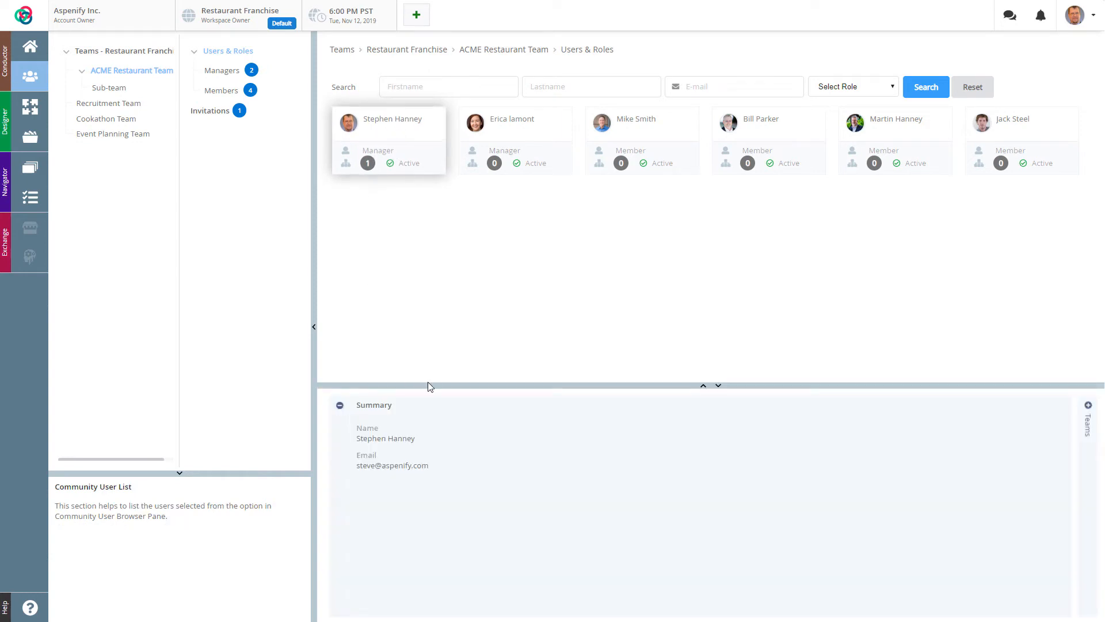
click(1088, 425)
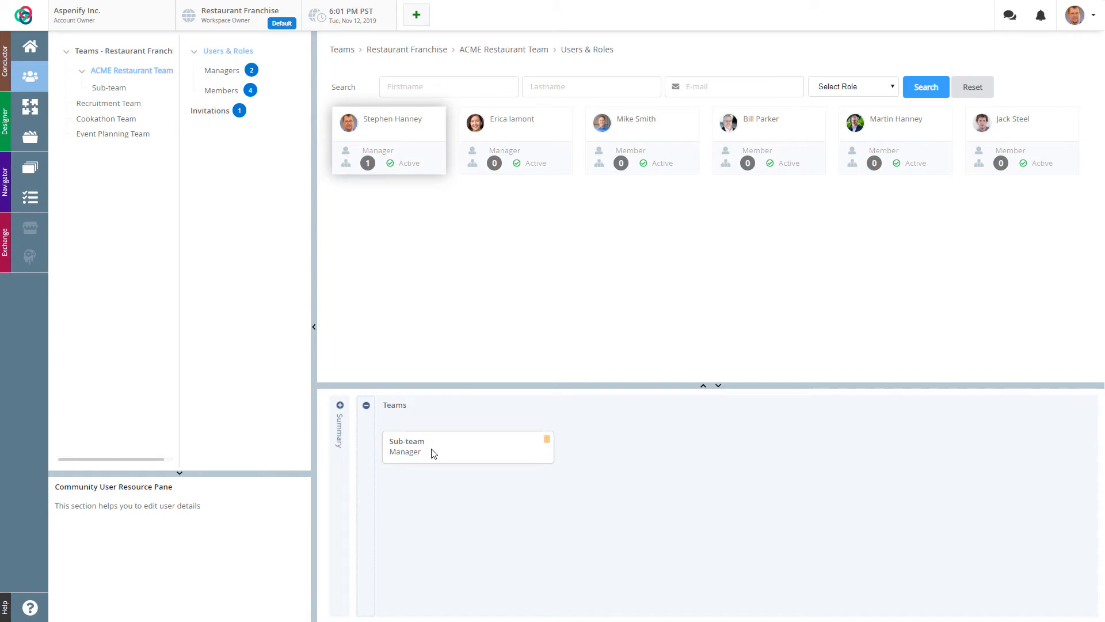
click(340, 439)
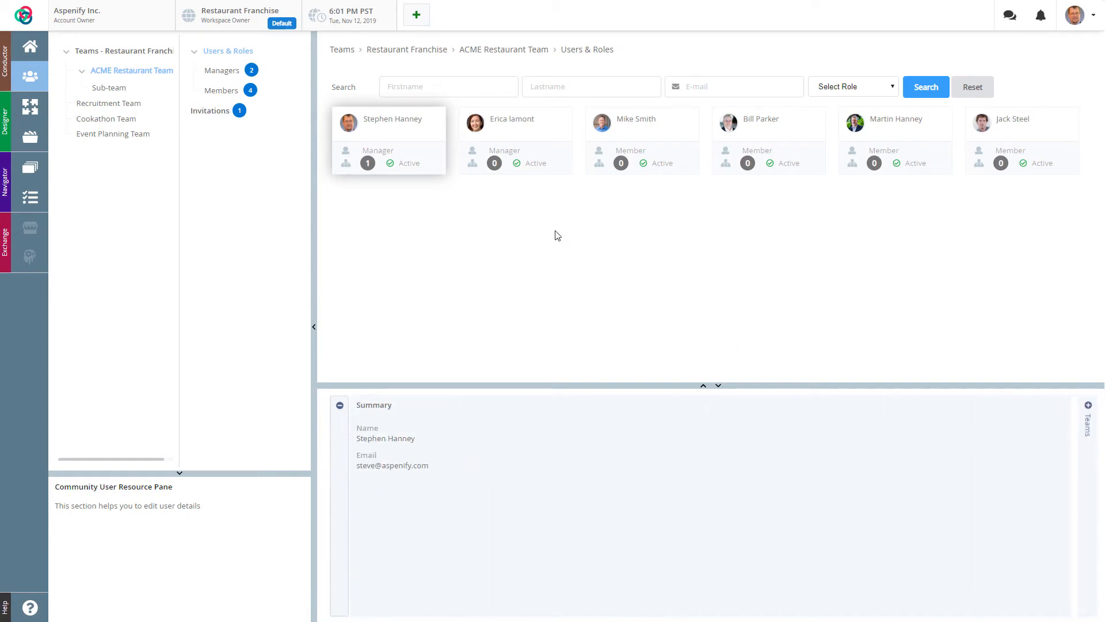
click(513, 131)
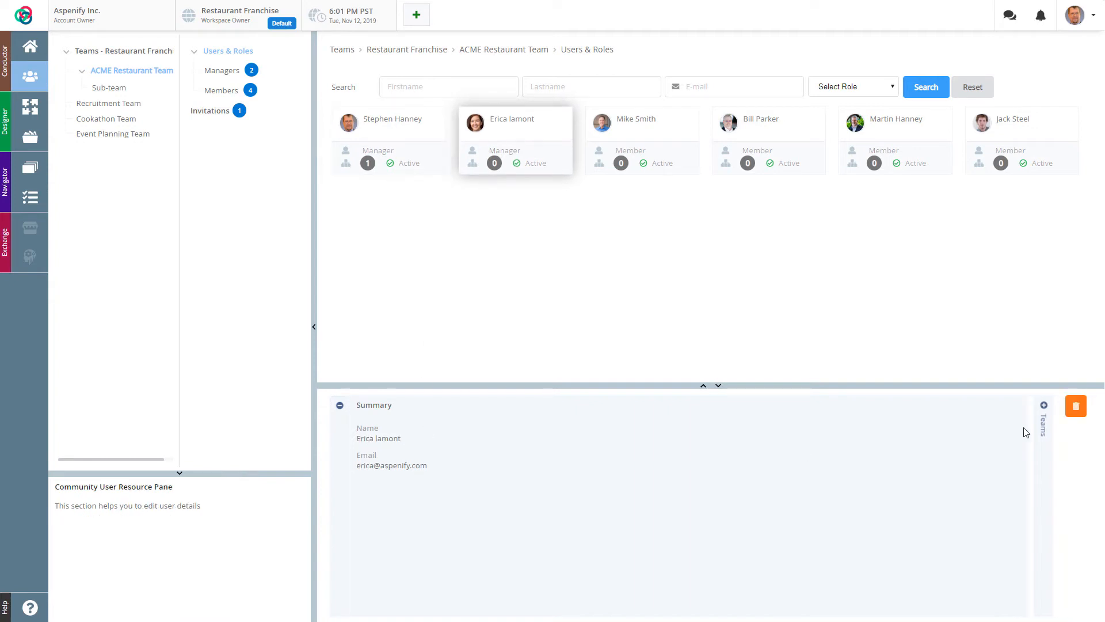
click(1043, 427)
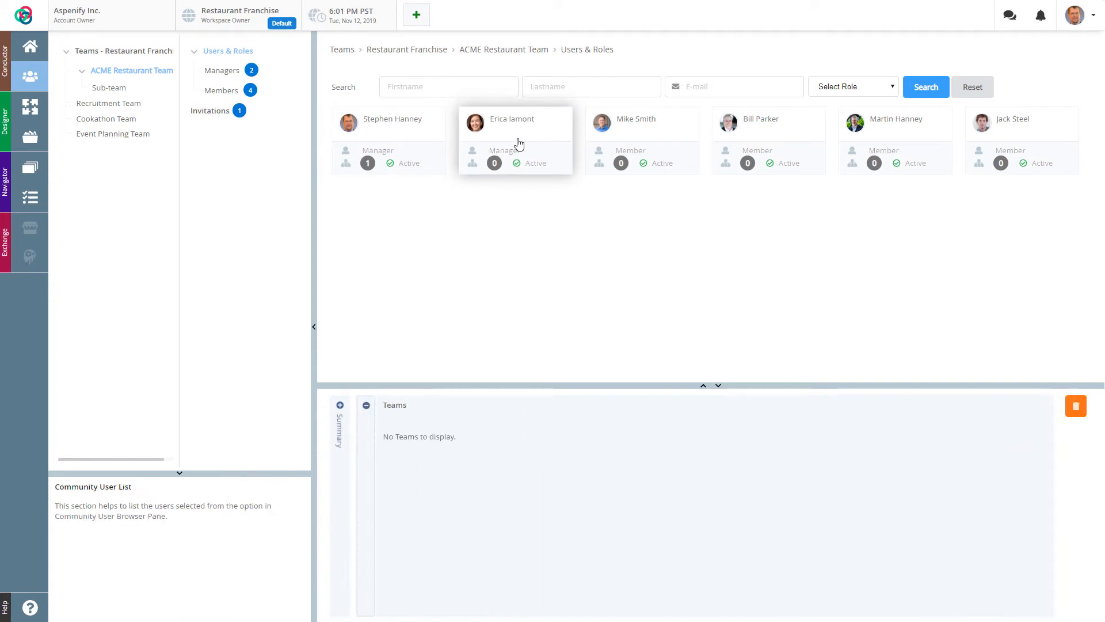
click(340, 439)
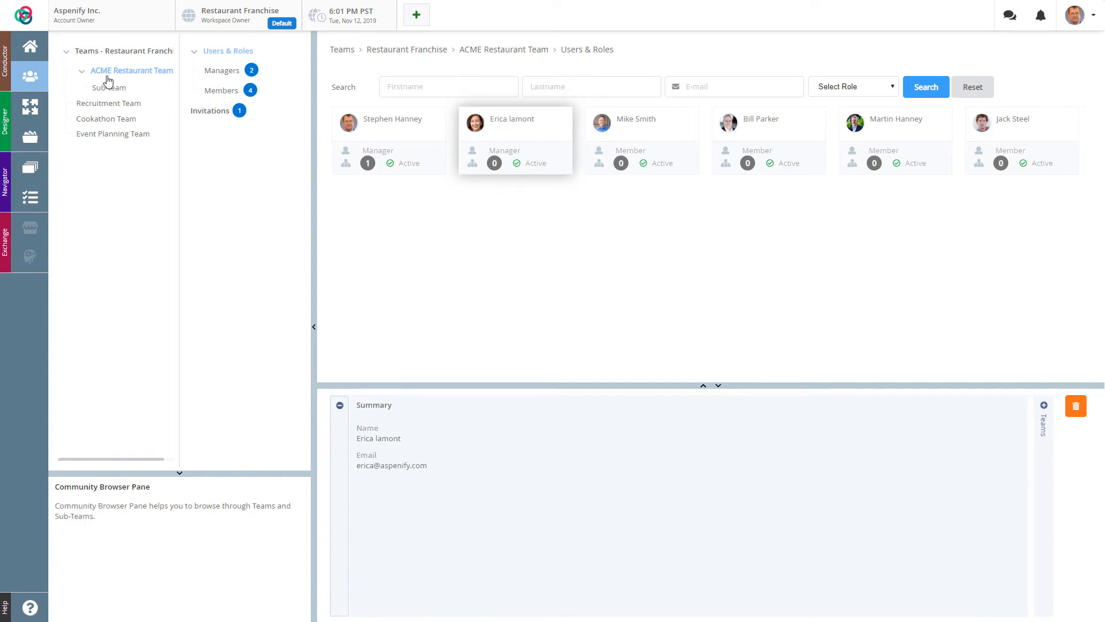
click(99, 53)
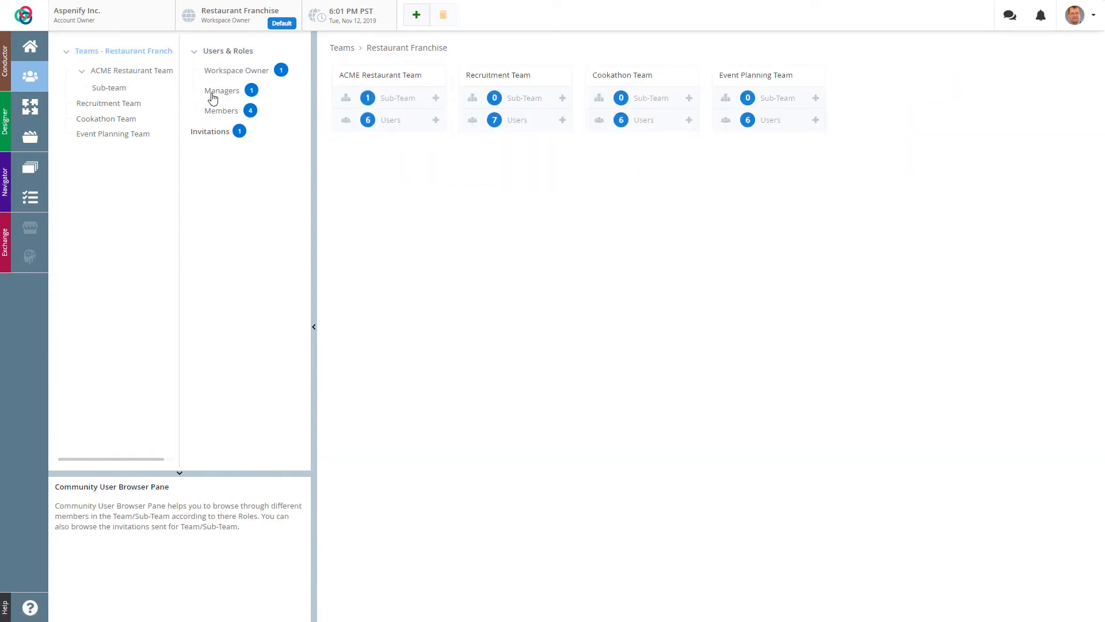
Step: List the franchise's Users & Roles and view the workspace owner's teams
click(222, 53)
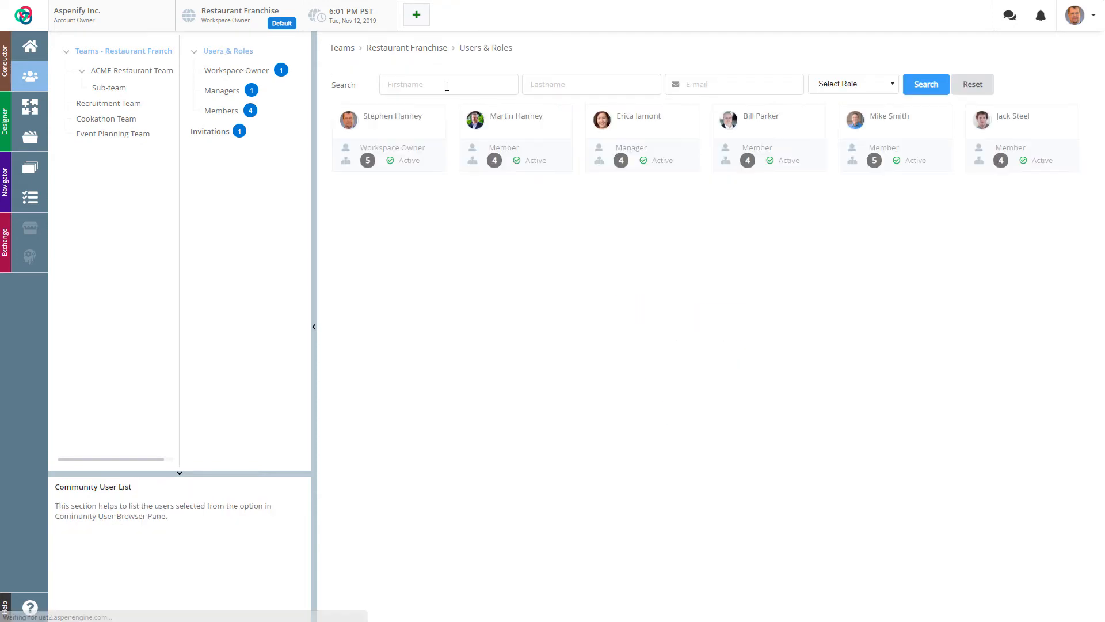
click(399, 134)
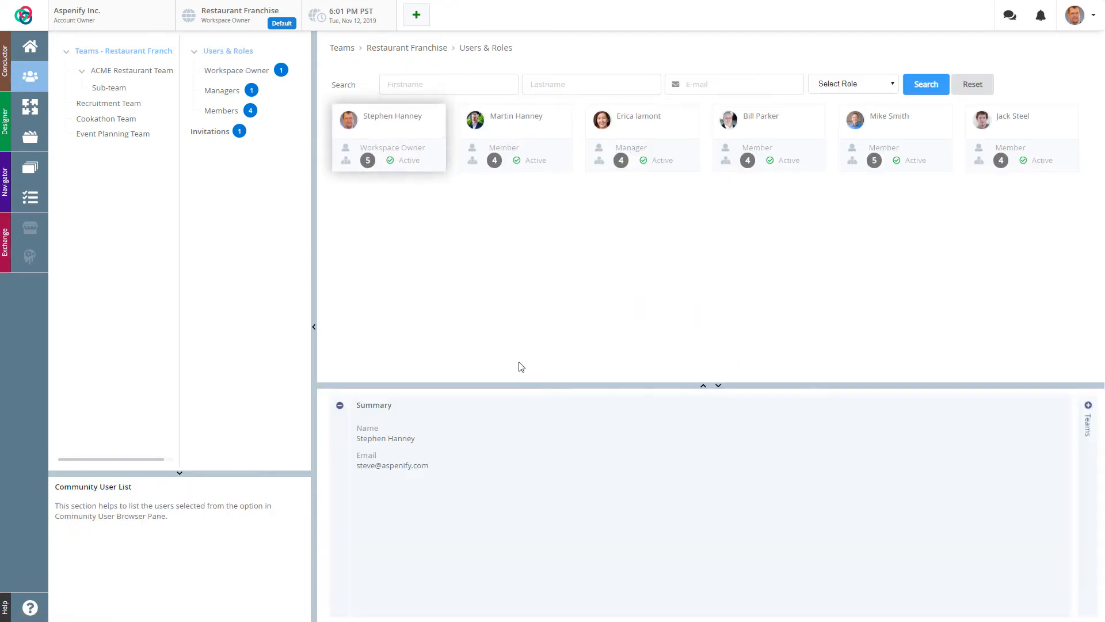
click(1086, 435)
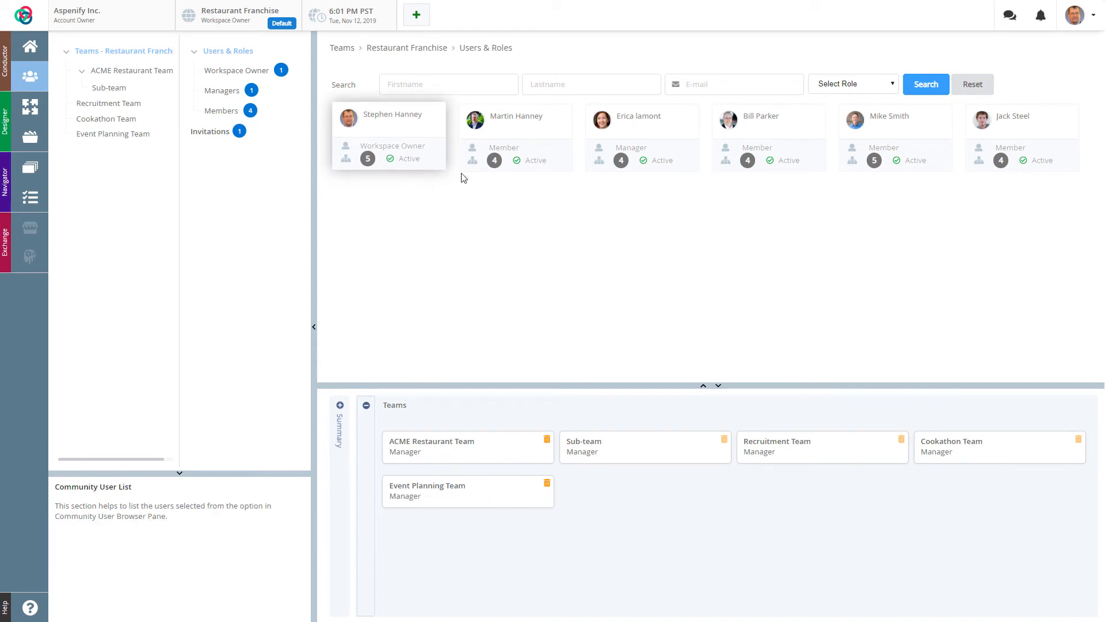
Step: Browse other users' teams, ending on the Manager user's roles in all four teams
mouse_move(245, 27)
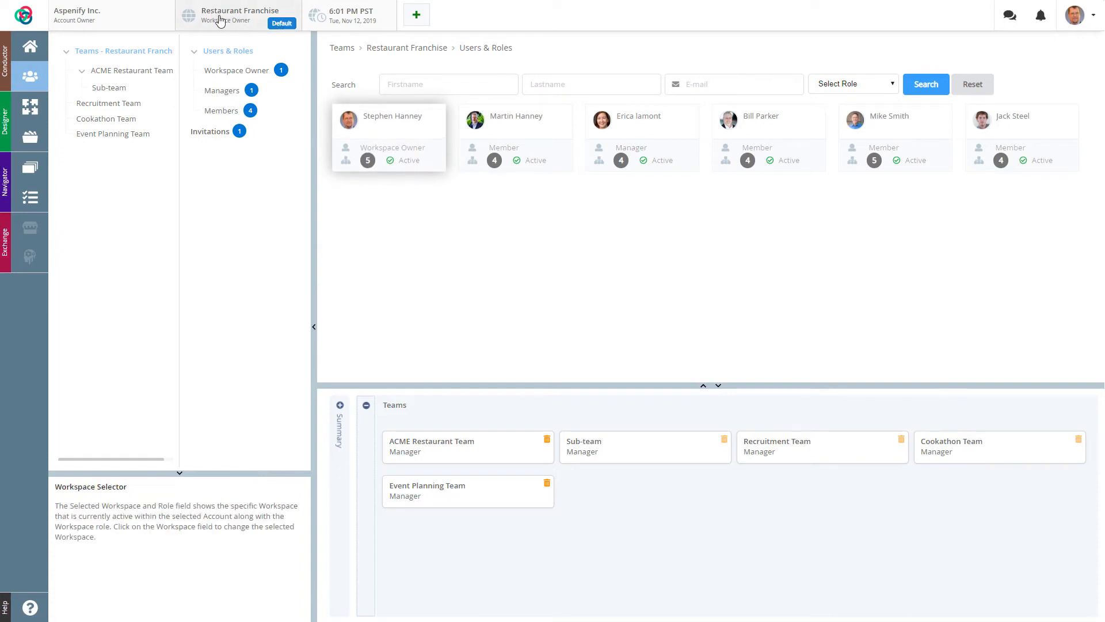
mouse_move(378, 270)
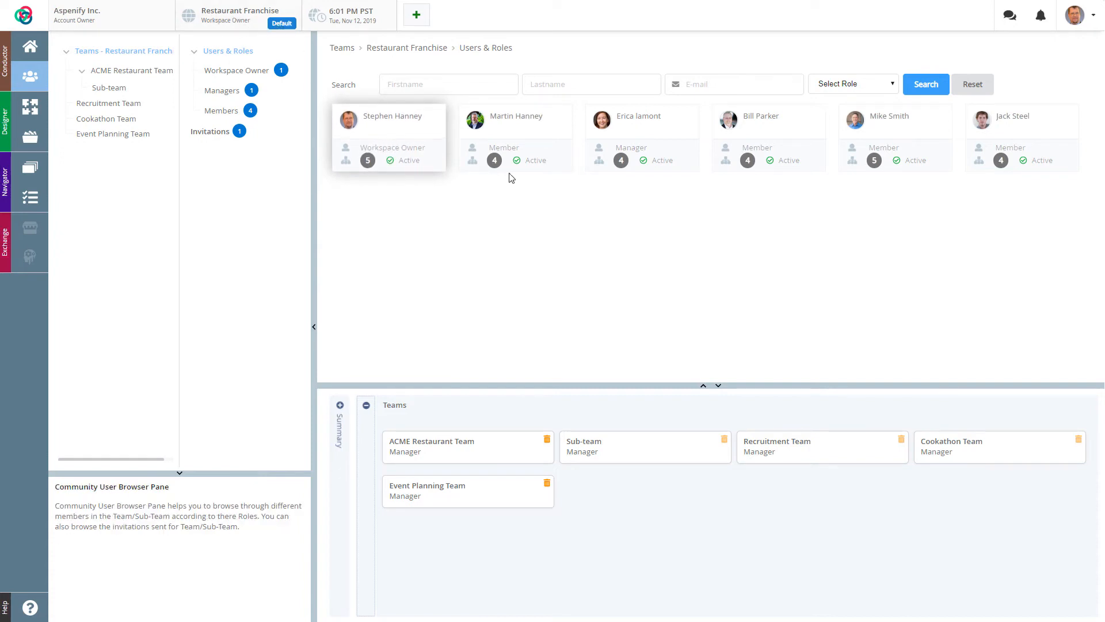
click(517, 154)
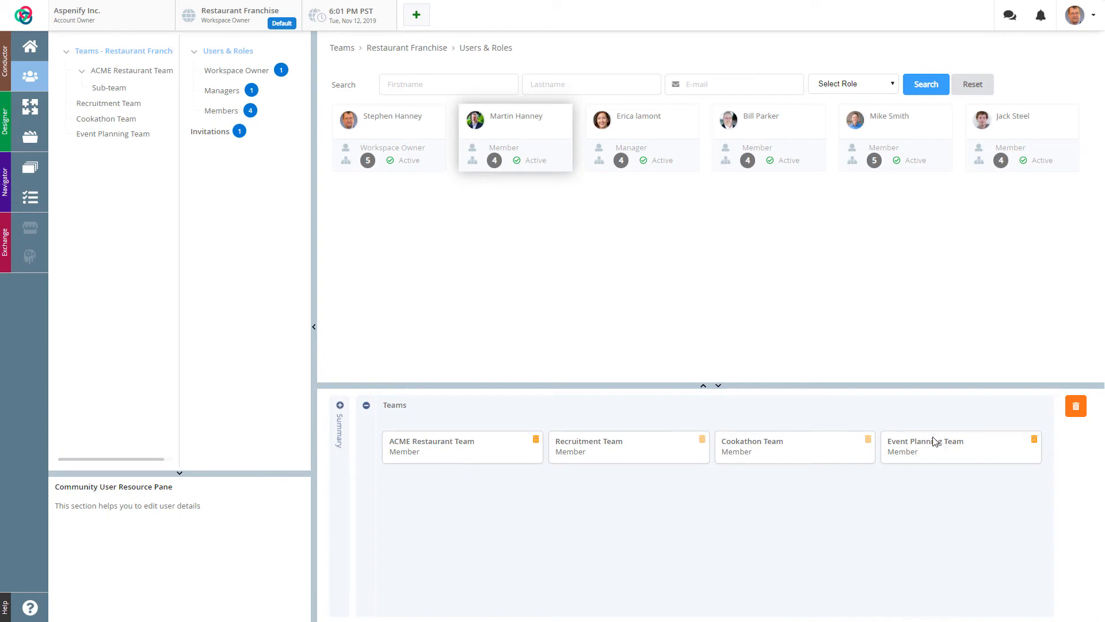
click(644, 128)
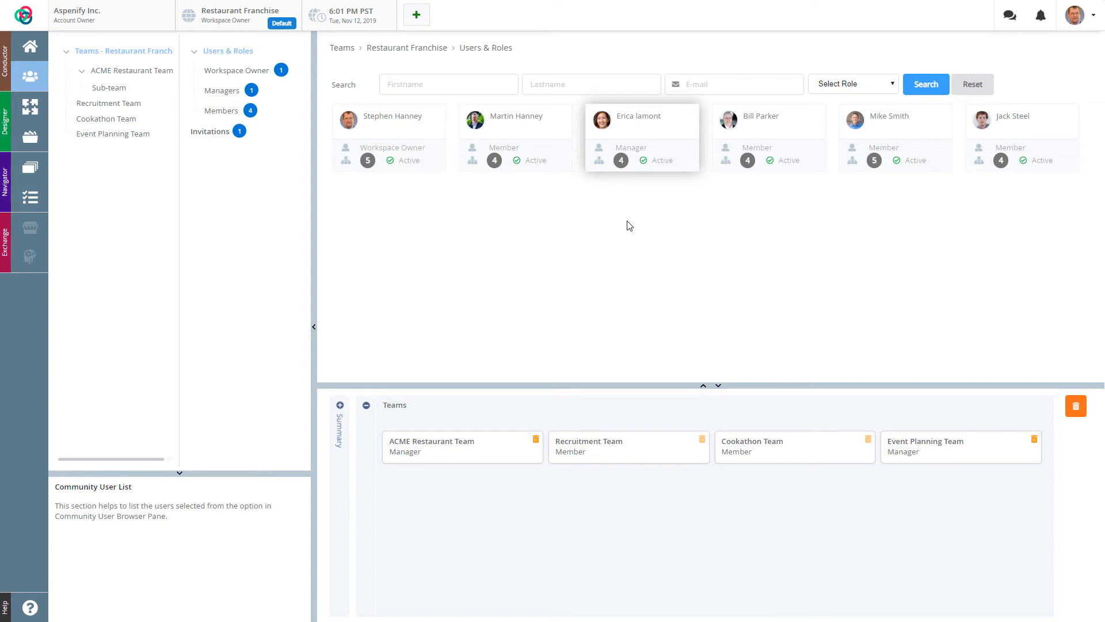
click(646, 122)
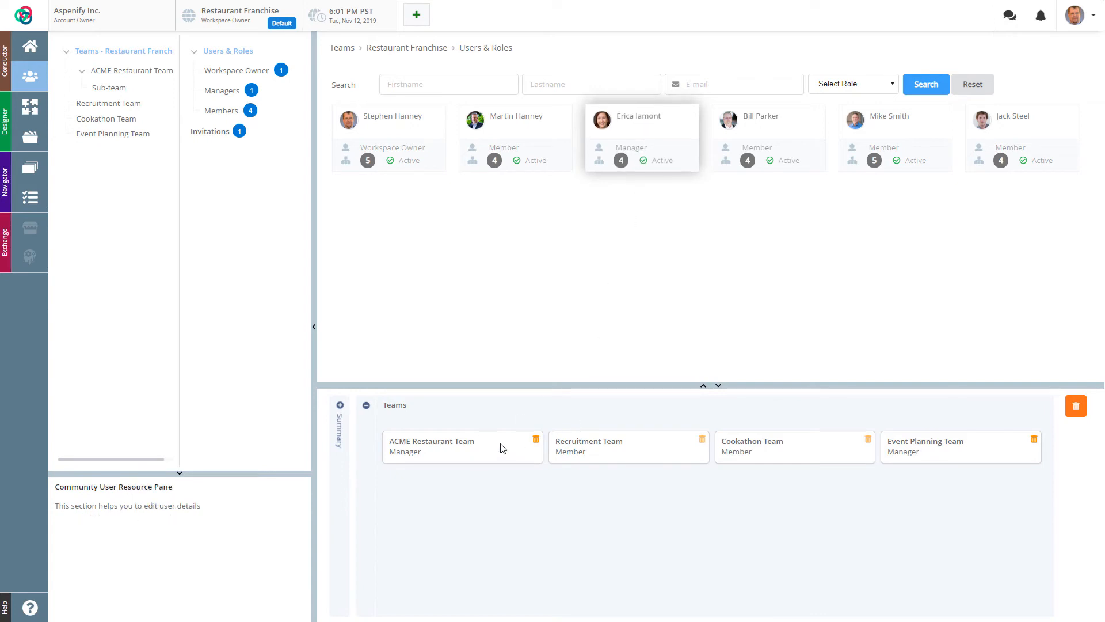
Step: Cancel removing the manager from ACME Restaurant Team and bring up the Add / Invite Users form
click(535, 440)
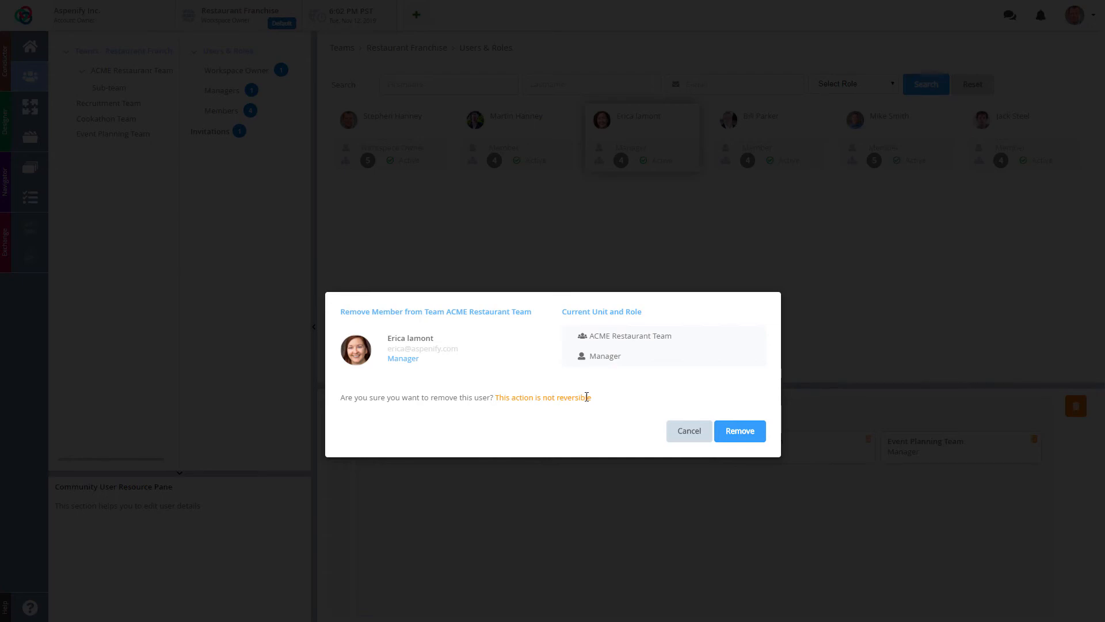
click(744, 433)
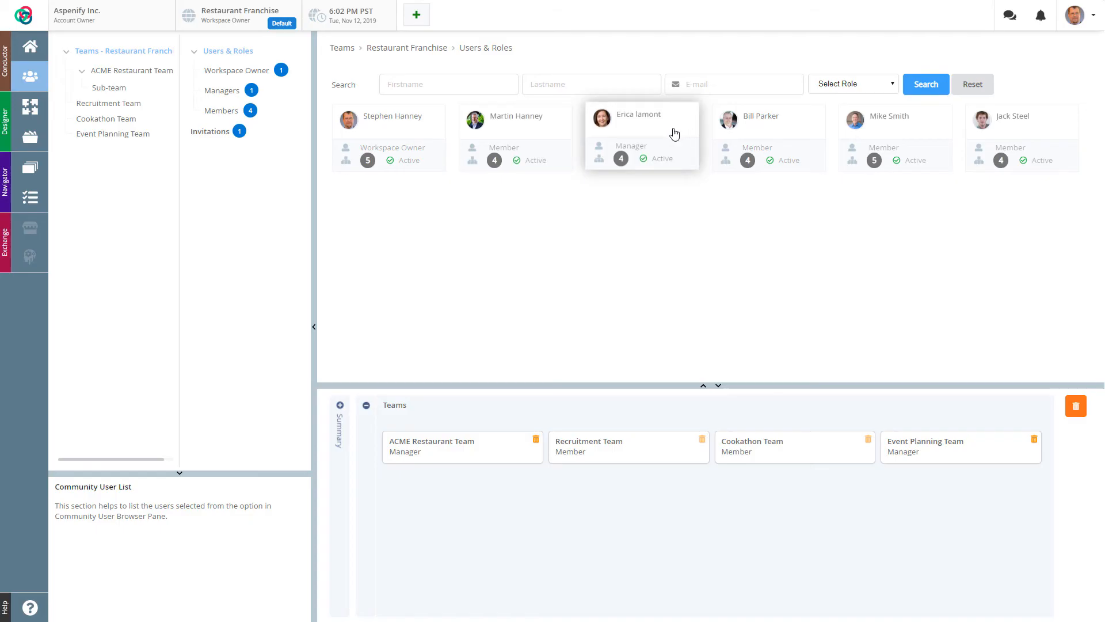
click(415, 17)
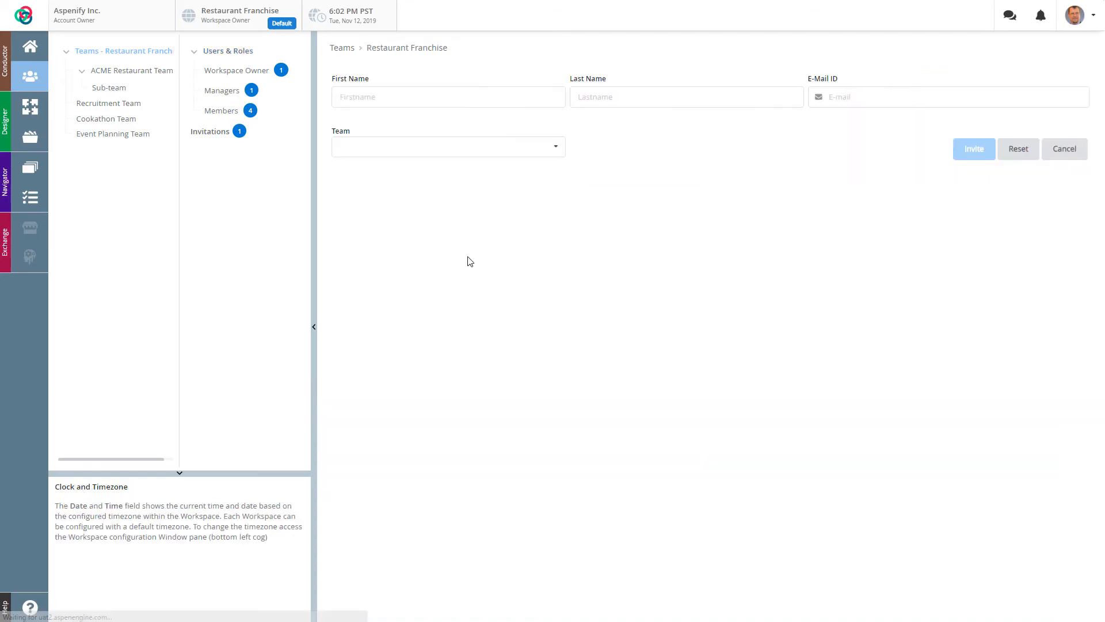
Step: Fill in the new user's first name, last name and e-mail address
click(426, 99)
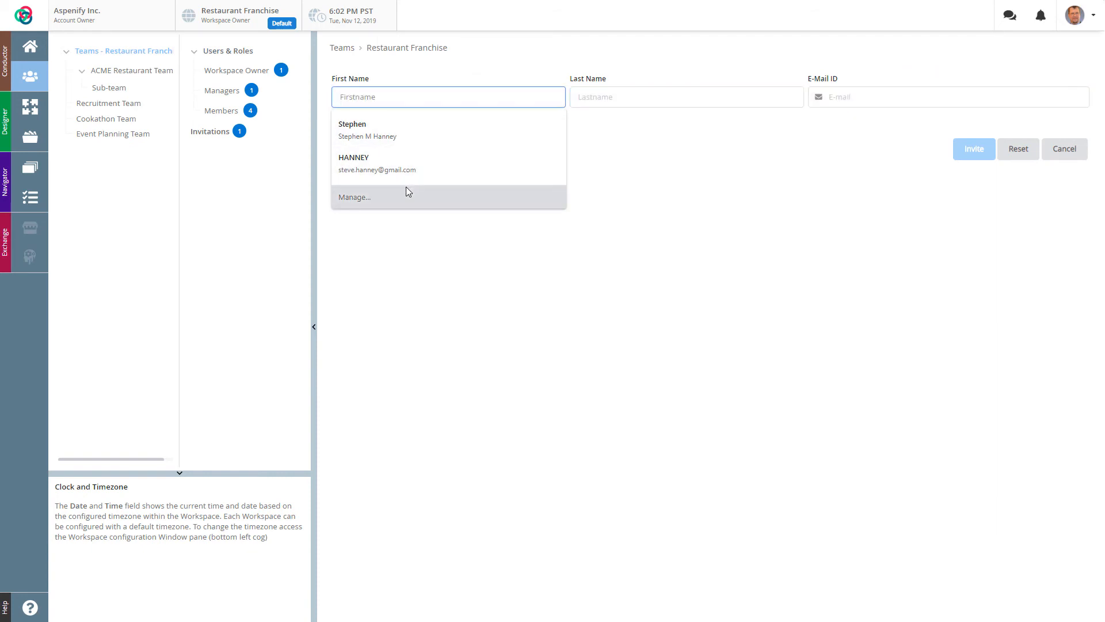
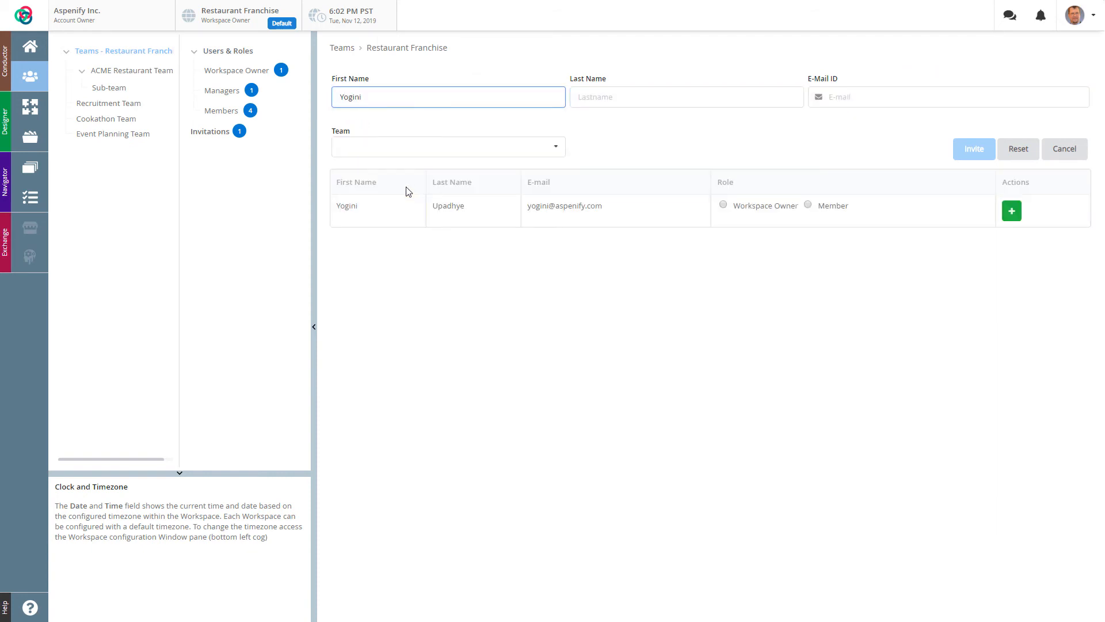
drag(423, 93, 280, 96)
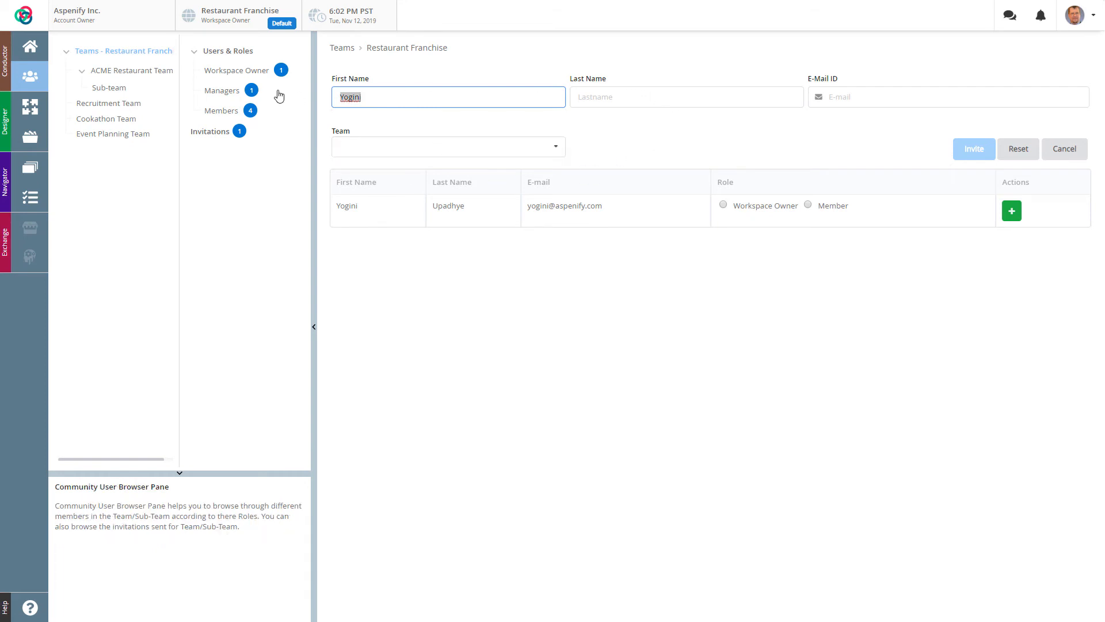
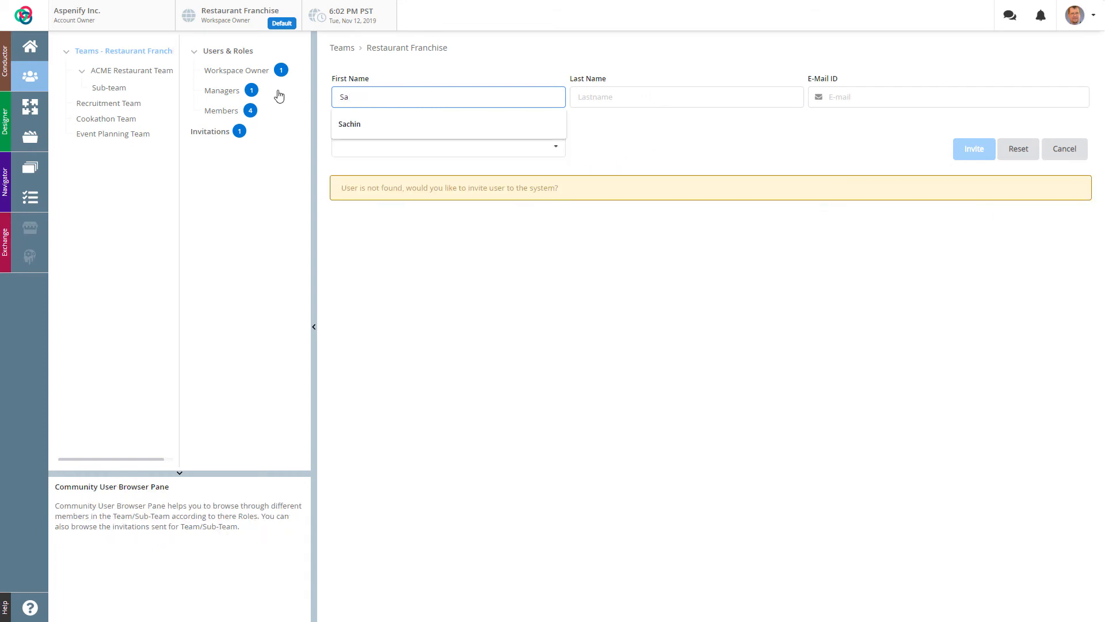
key(Tab)
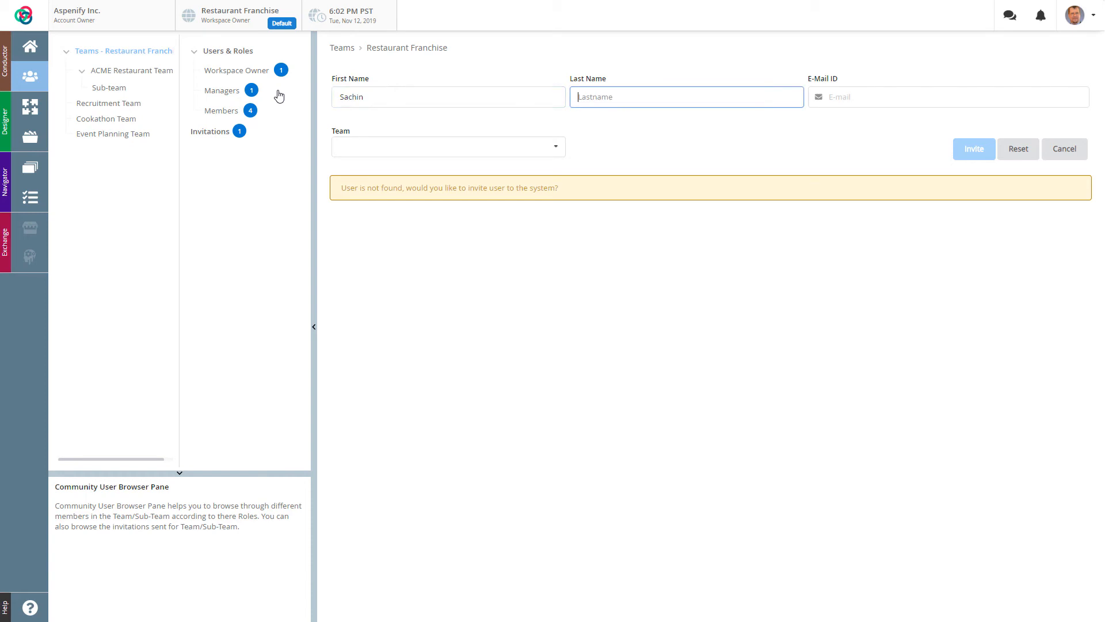
key(Tab)
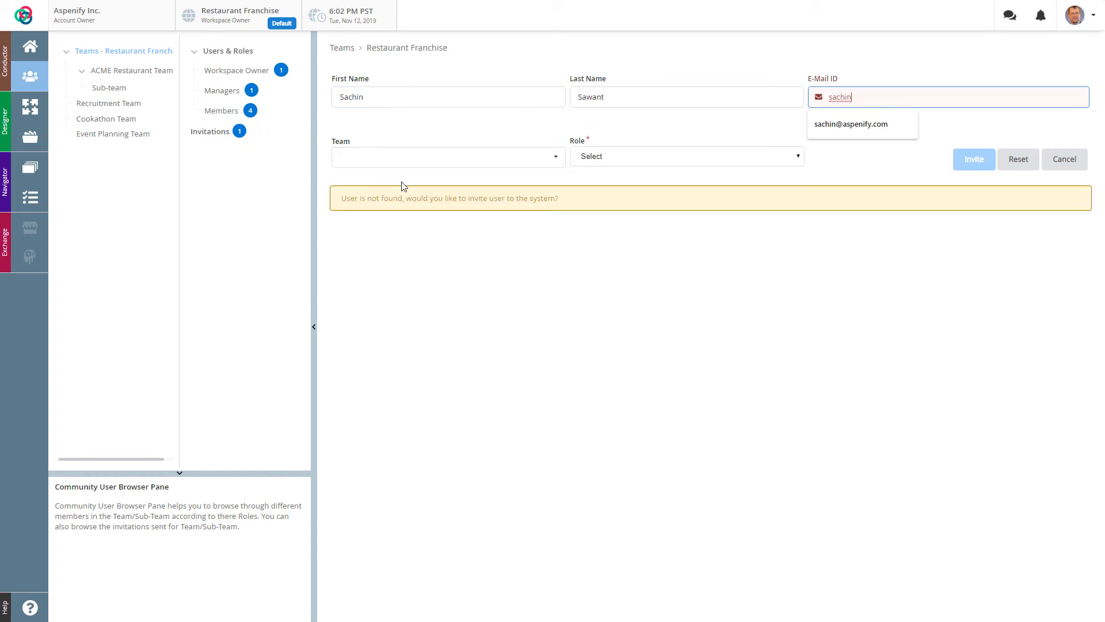
click(870, 132)
Step: Assign ACME Restaurant Team with role Member, send the invitation, and return to Users & Roles
click(444, 151)
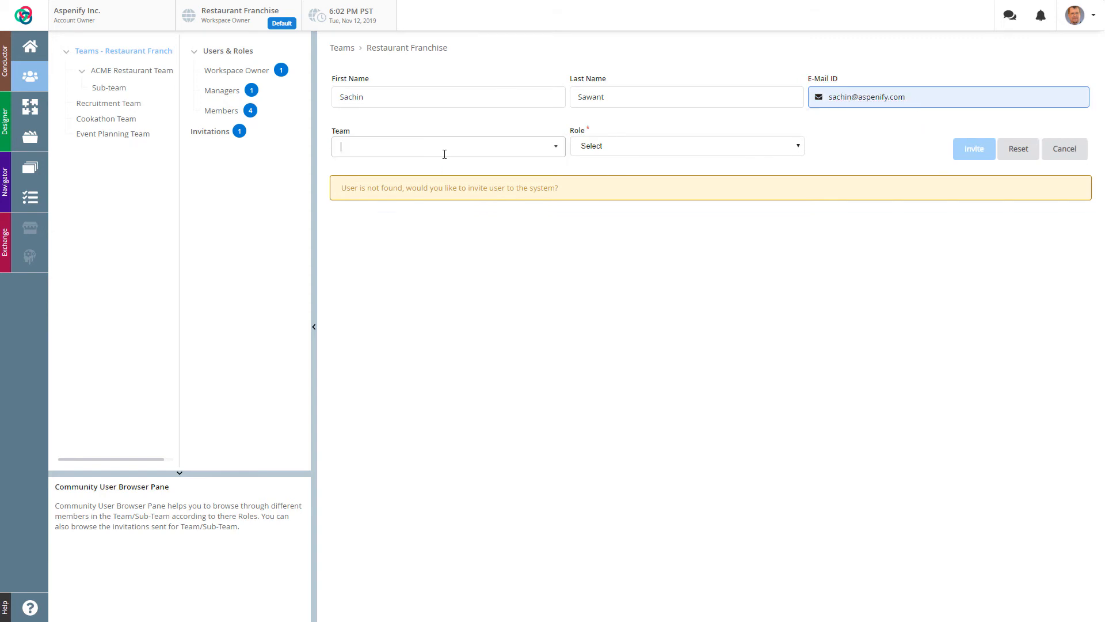
click(404, 192)
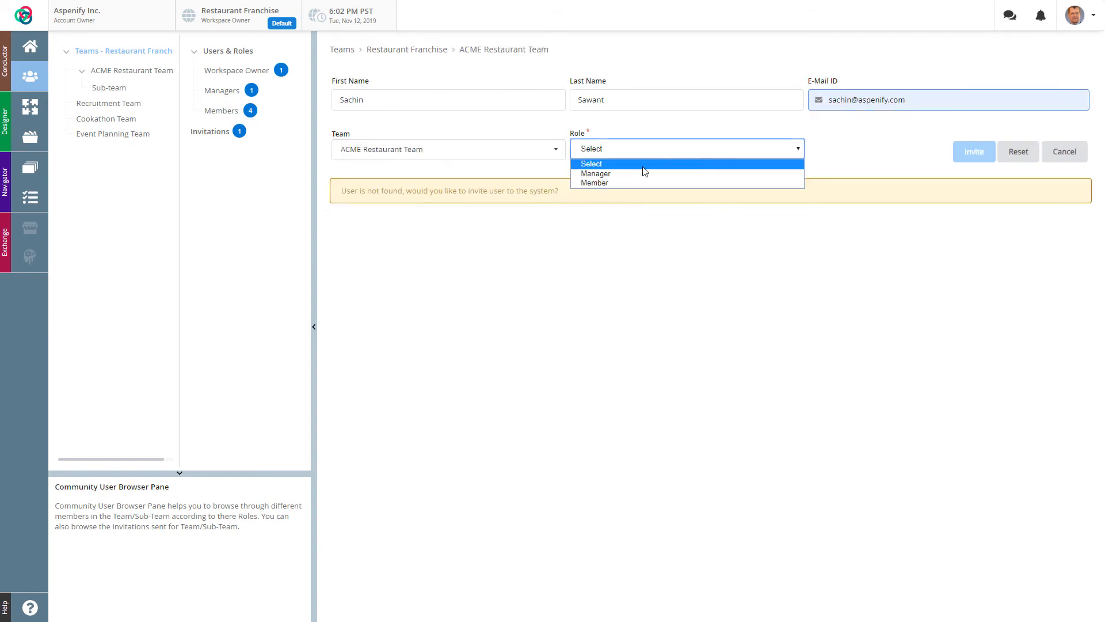
click(694, 149)
click(622, 184)
click(979, 153)
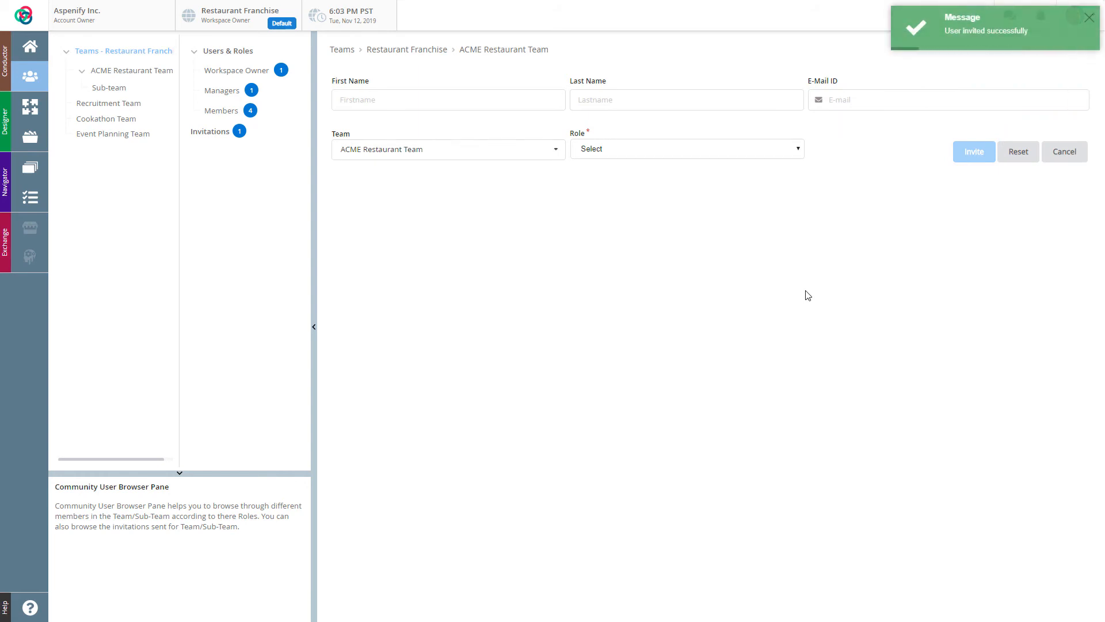
click(222, 50)
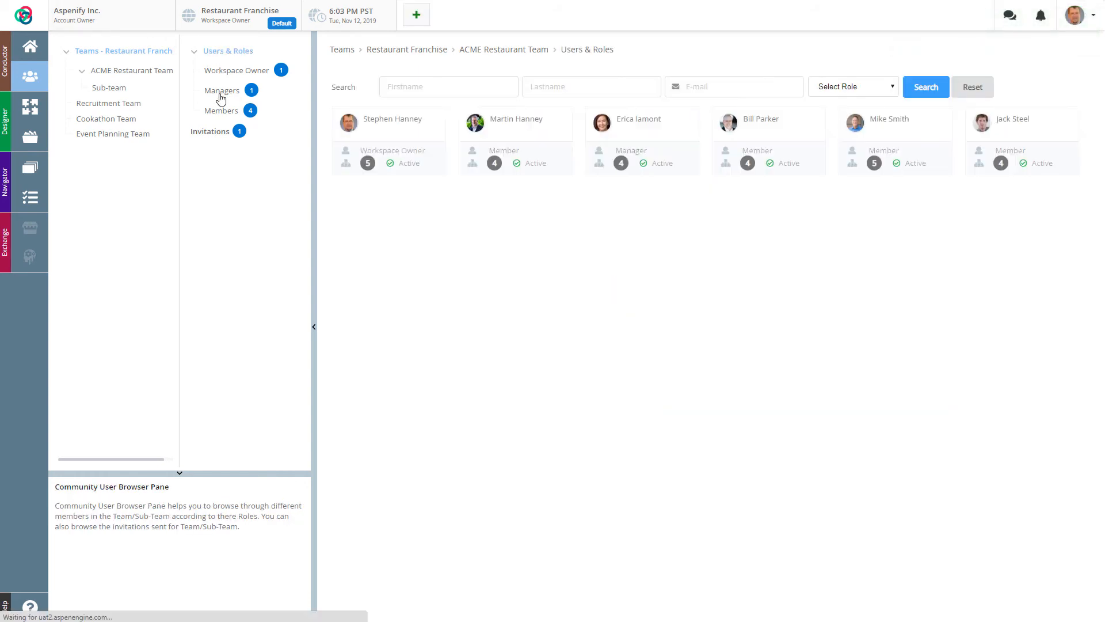
click(206, 131)
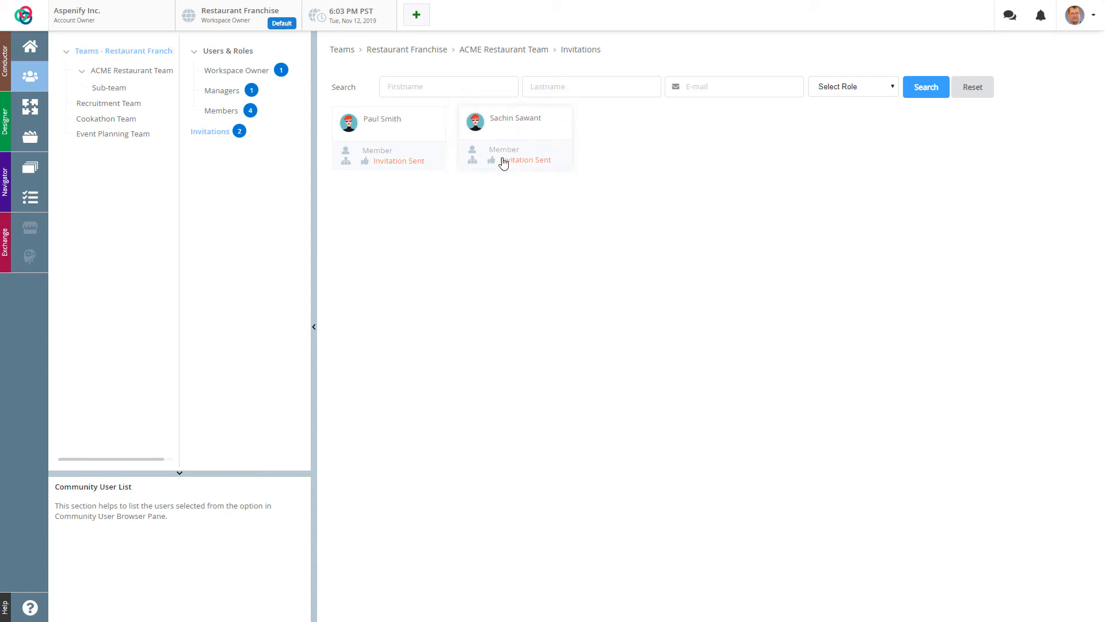
click(210, 53)
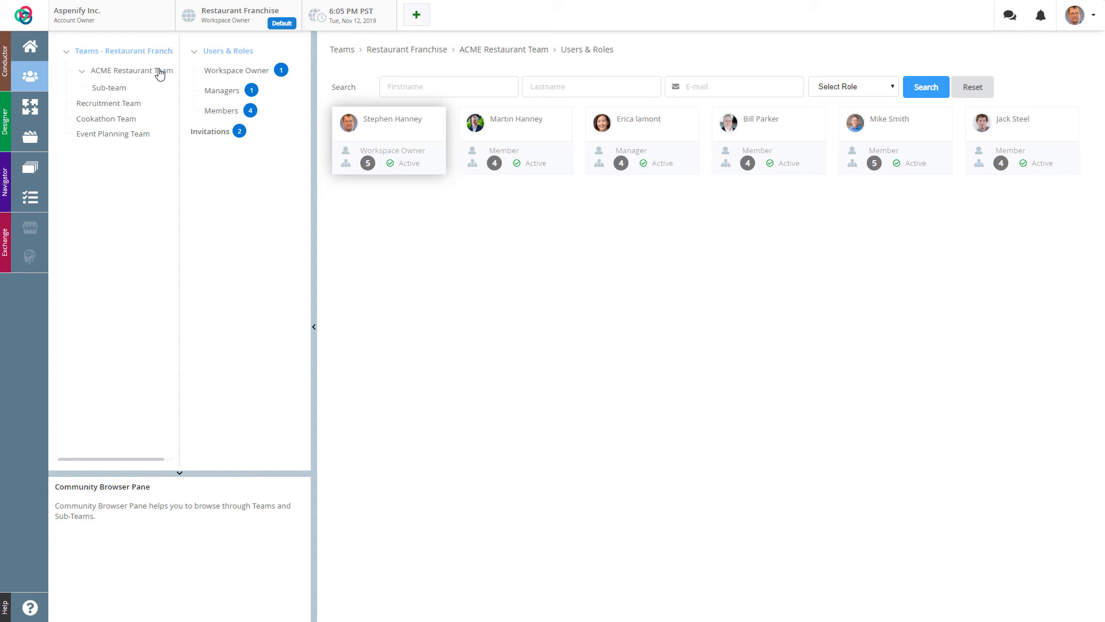
Step: Select 'Sub-team' under ACME Restaurant Team, delete it, and recheck the team's six users
click(113, 72)
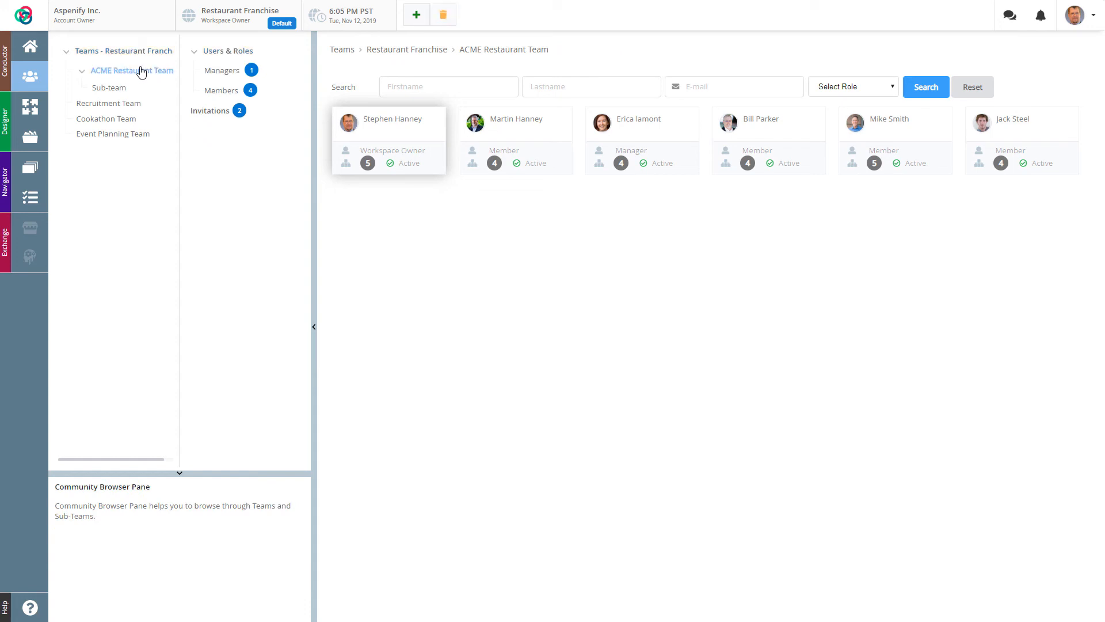
click(233, 51)
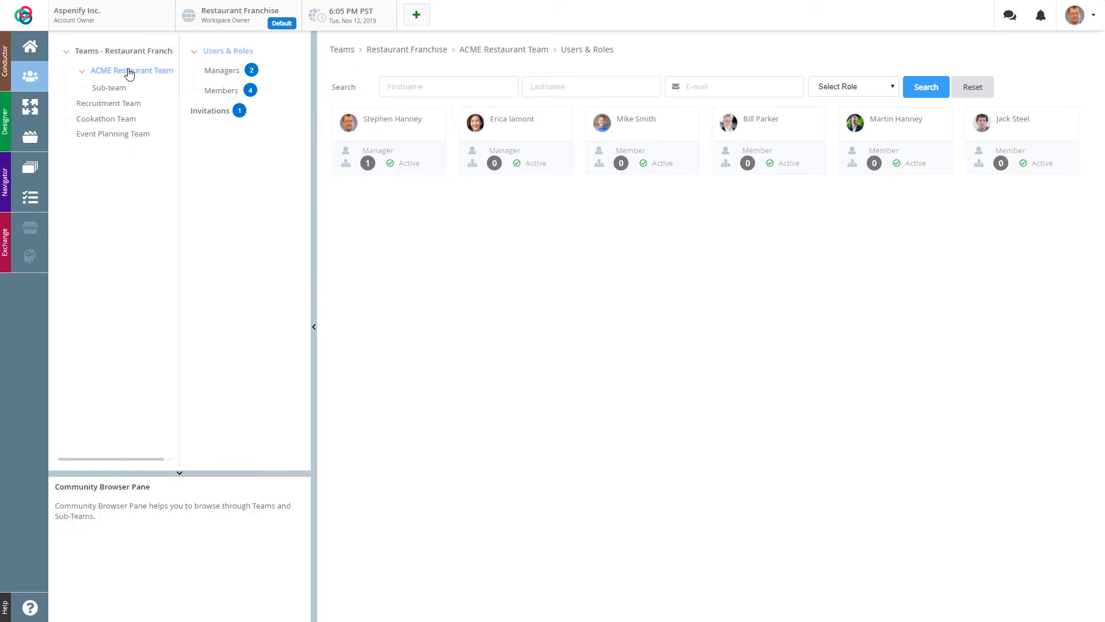
click(104, 92)
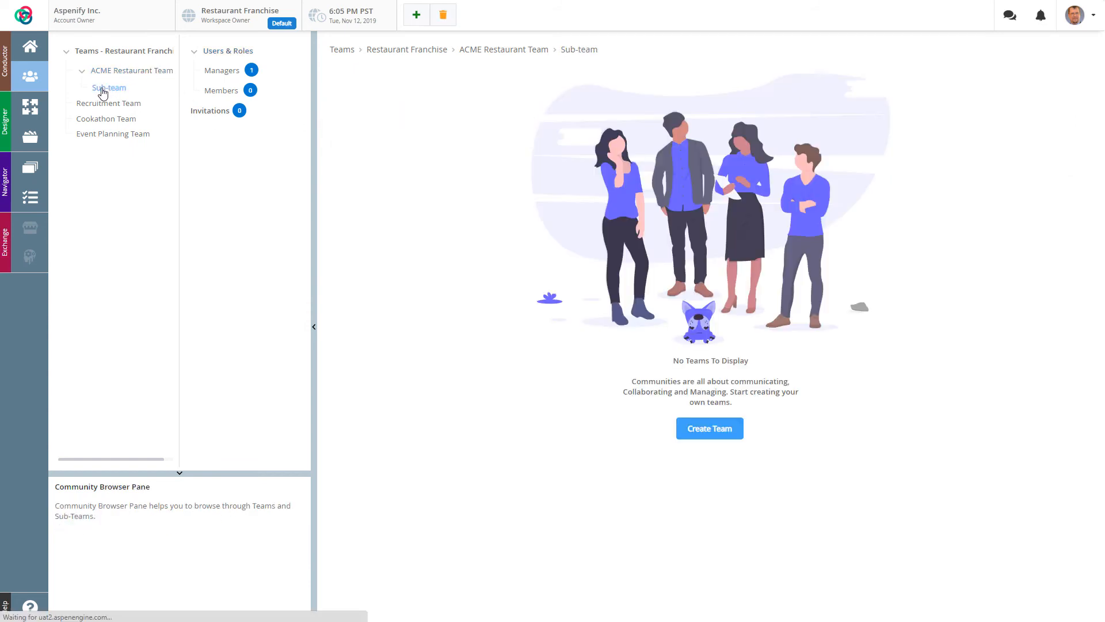
click(443, 15)
click(625, 231)
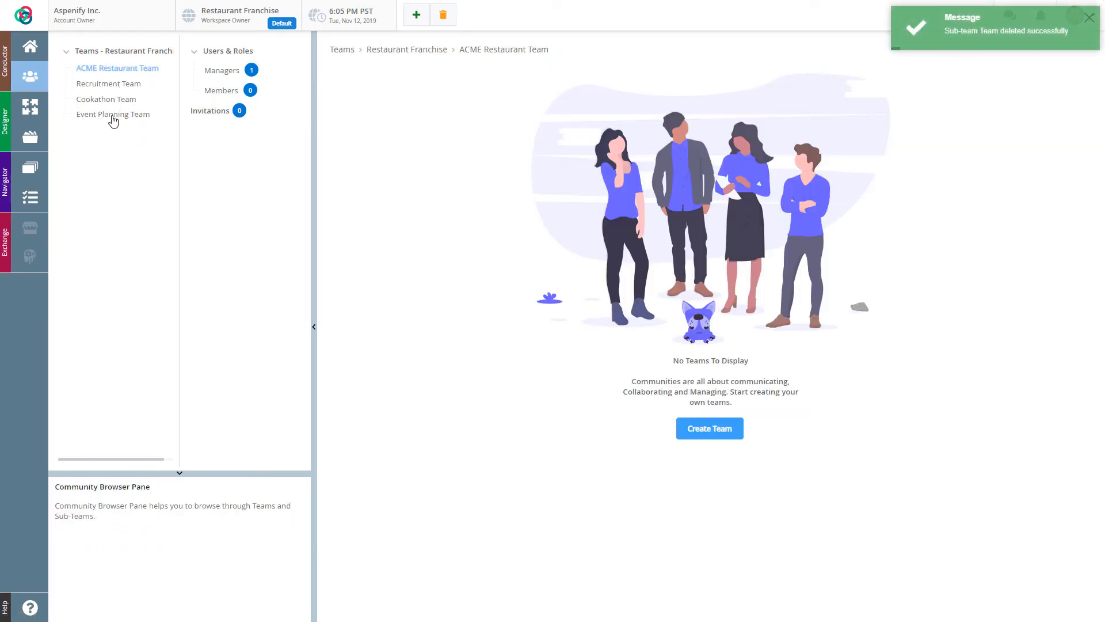
click(230, 54)
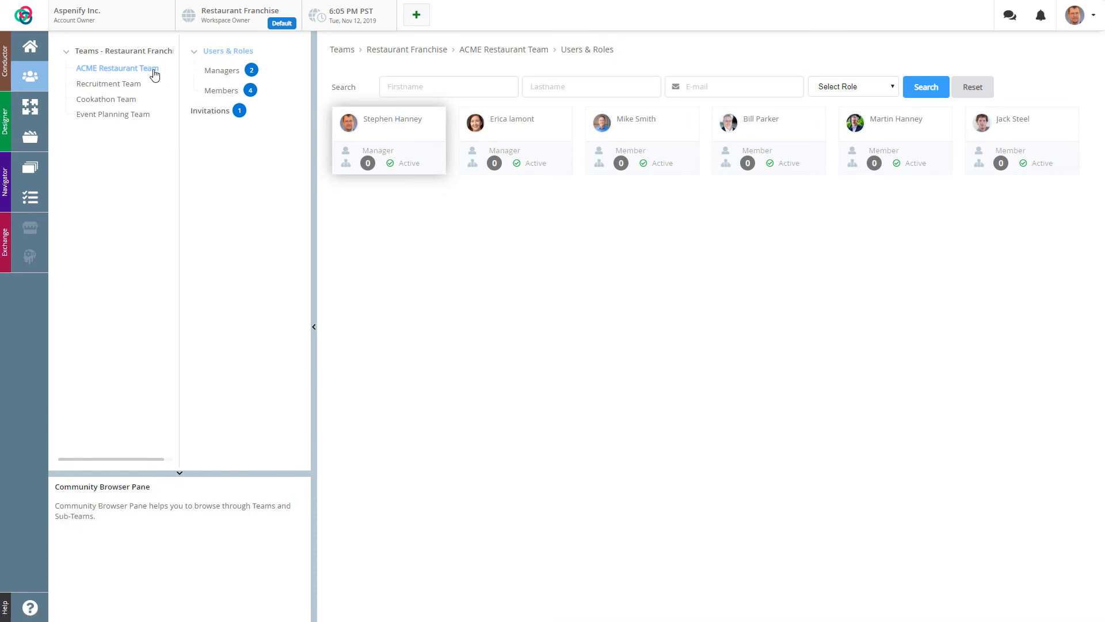
Step: Confirm the workspace owner manages all four teams, then open the Help panel's eight tutorials
click(121, 54)
click(224, 53)
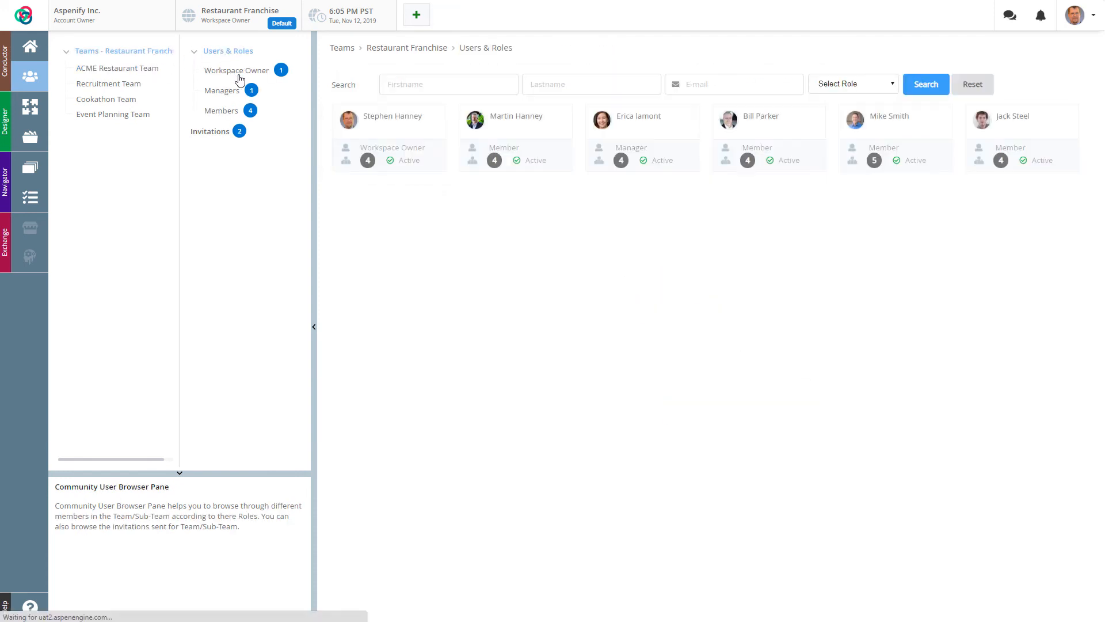
click(387, 136)
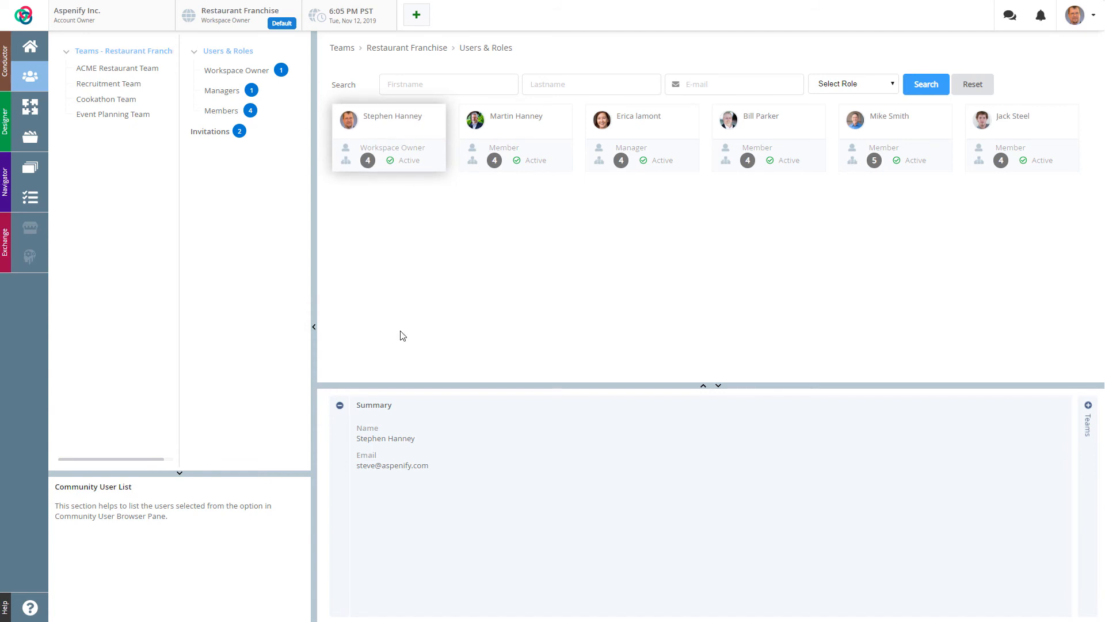
click(1087, 425)
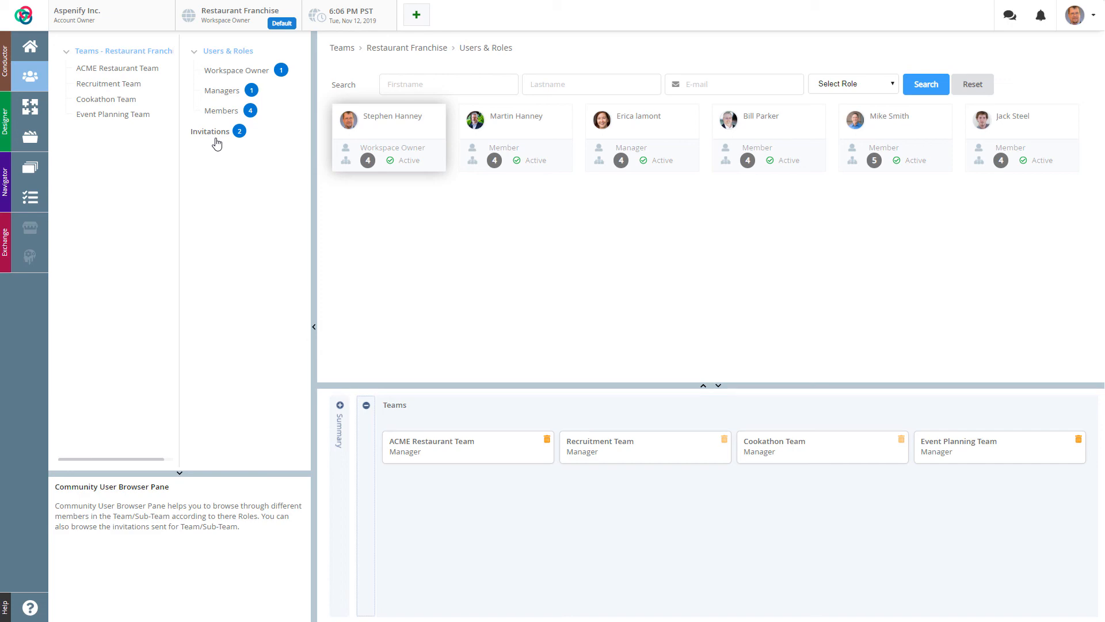
click(29, 606)
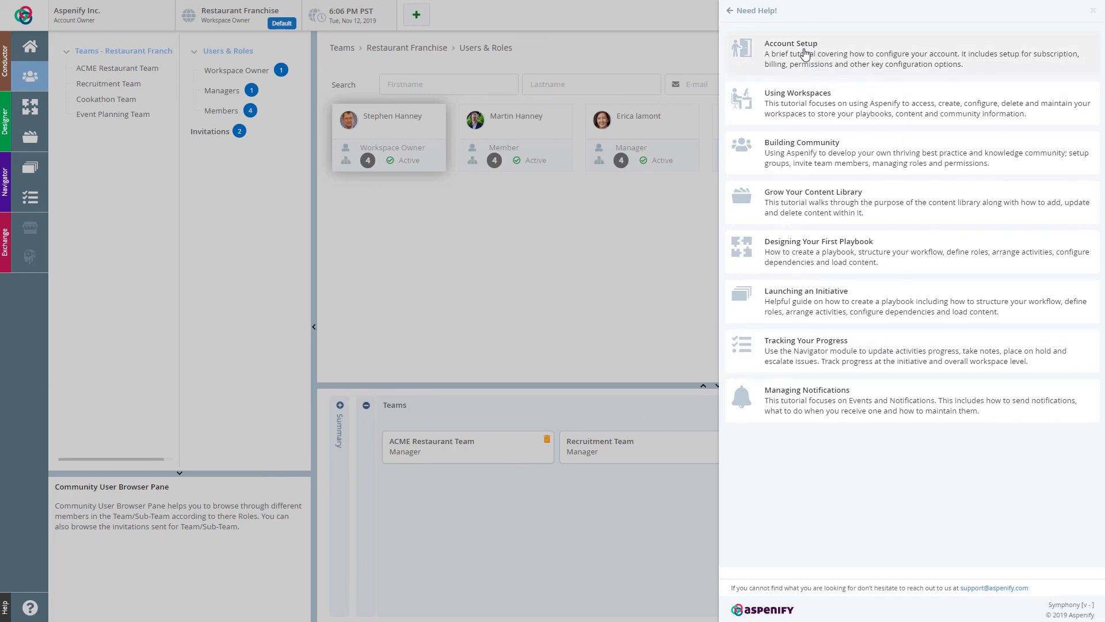
Step: Go back to the main Need Help topics list with its eight tutorials
click(729, 11)
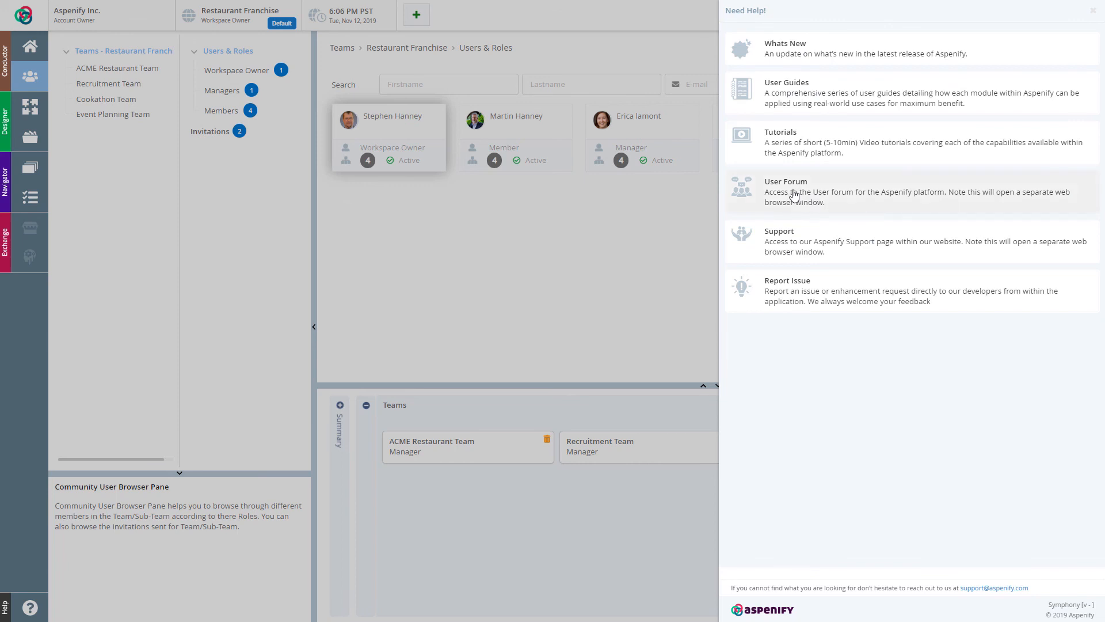